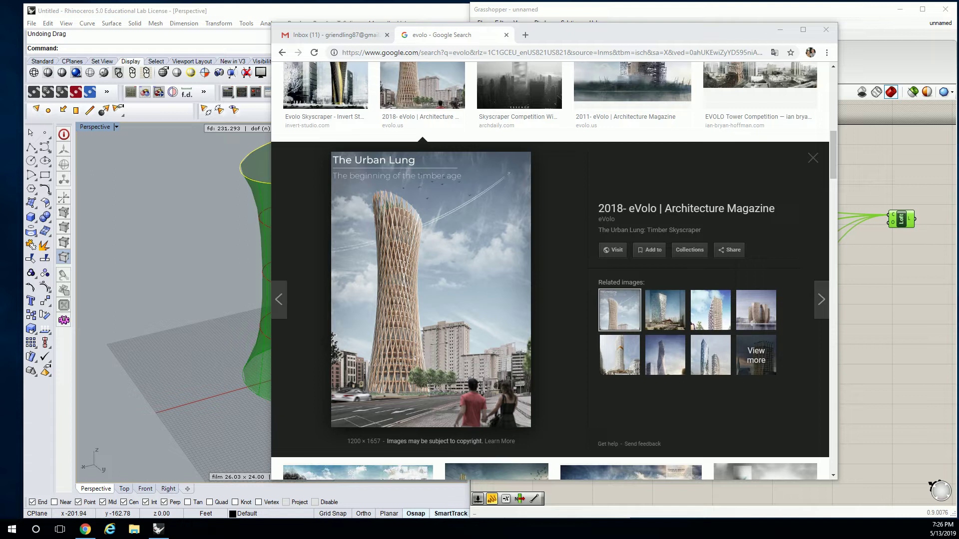
Turn off preview for the old definition's components in Grasshopper
left_click(882, 159)
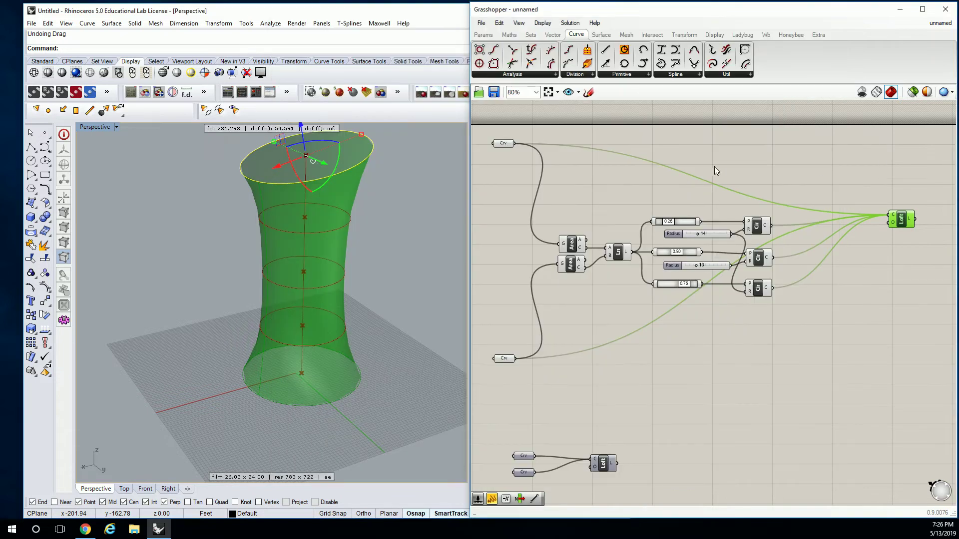
left_click(725, 194)
scroll(717, 192, "down", 1)
left_click_drag(888, 170, 586, 316)
middle_click(648, 224)
left_click(680, 188)
right_click_drag(667, 338, 676, 225)
scroll(643, 290, "up", 2)
Delete the Loft component
left_click(635, 295)
left_click_drag(679, 252, 601, 343)
left_click(632, 262)
left_click(632, 304)
key("Delete")
Turn on preview for both Crv parameters so the two circles show in Rhino
right_click_drag(552, 287, 583, 246)
left_click(583, 246)
middle_click(556, 264)
left_click_drag(583, 245, 563, 315)
left_click(576, 244)
left_click(650, 239)
Move the lower Crv parameter further down and tidy the canvas view
left_click(574, 280)
left_click(410, 170)
right_click_drag(670, 230, 600, 280)
left_click(612, 285)
scroll(611, 285, "down", 1)
scroll(538, 299, "up", 2)
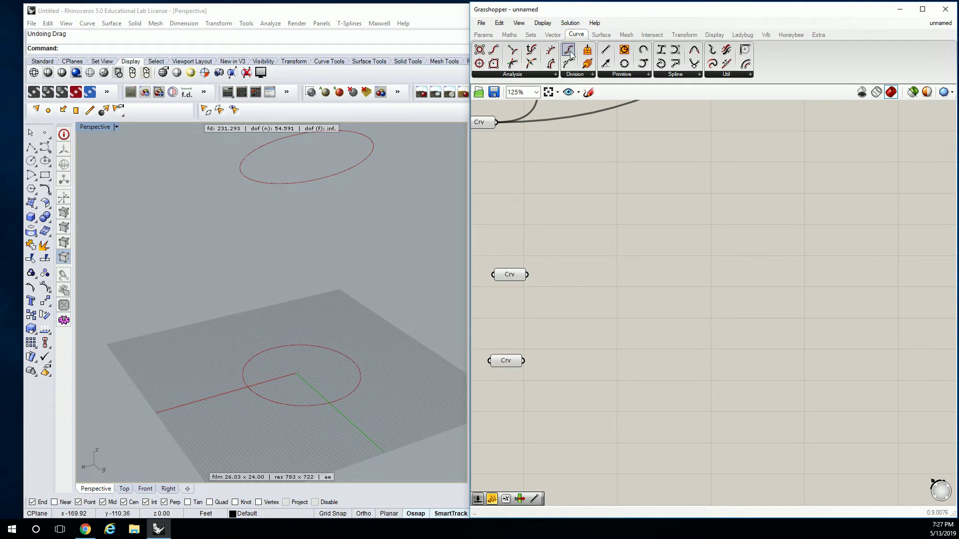
Add a Divide Curve component and feed the top circle's Crv into its C input
left_click_drag(567, 49, 578, 268)
right_click_drag(578, 269, 645, 210)
left_click_drag(644, 210, 643, 234)
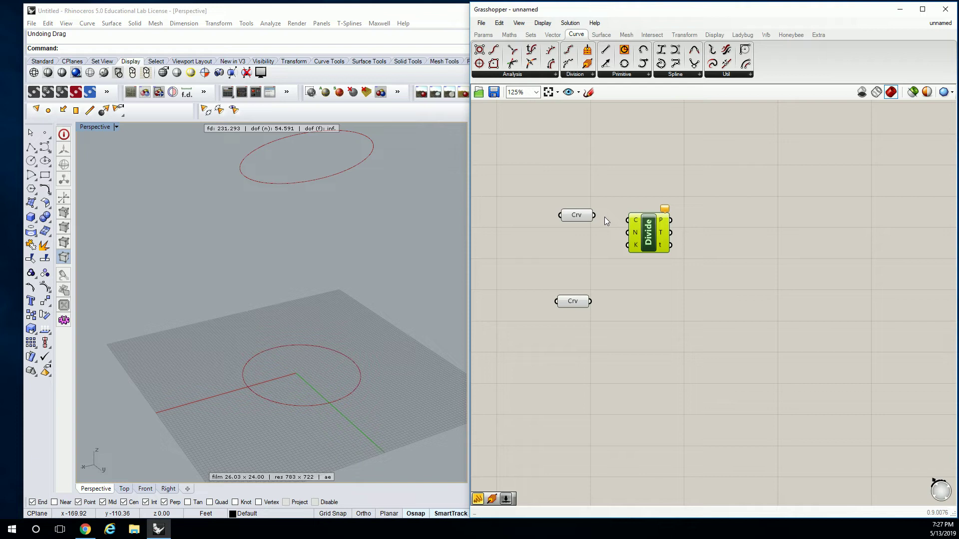
left_click_drag(649, 235, 674, 243)
left_click_drag(595, 215, 650, 223)
left_click_drag(677, 241, 681, 234)
Add a number slider to Divide's N input and set the count to 29
double_click(555, 239)
type("0")
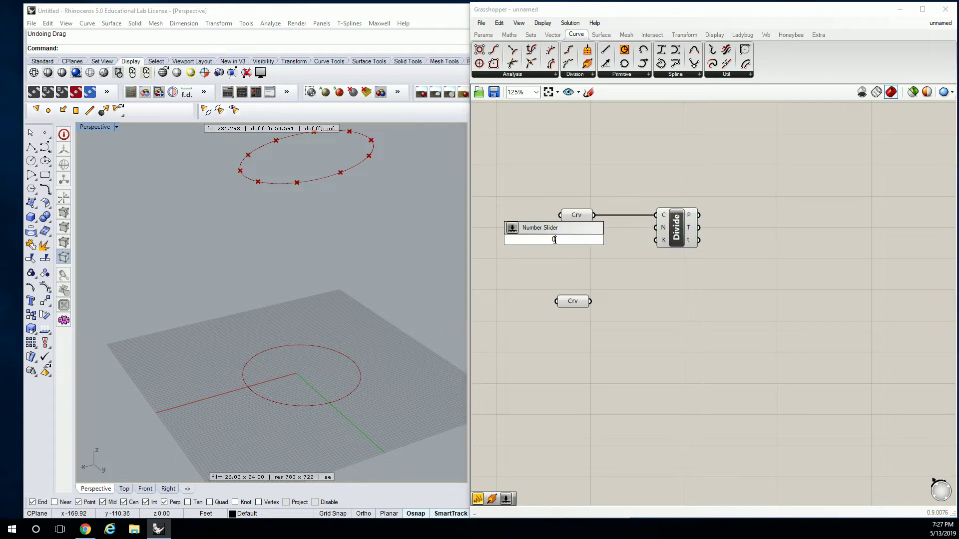
type("<1")
key("Return")
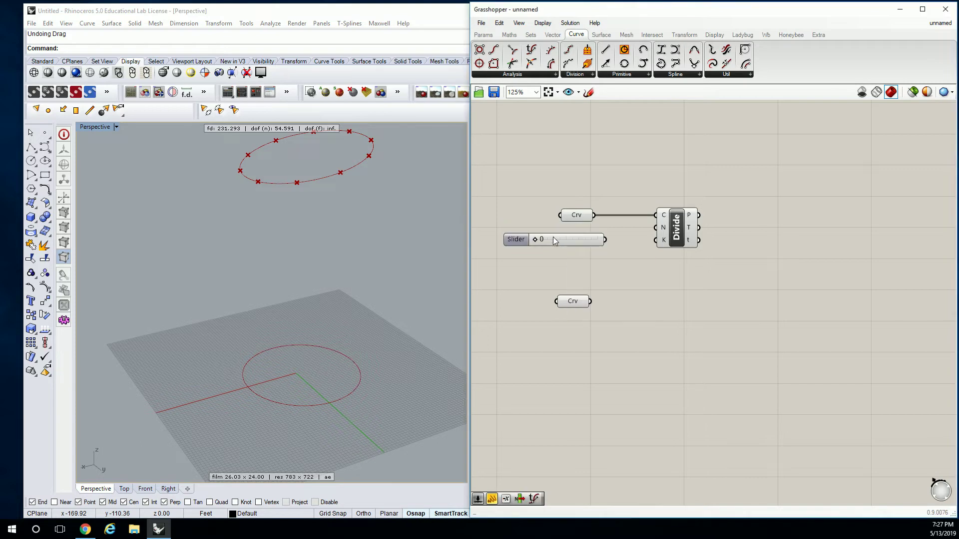
left_click_drag(605, 240, 708, 231)
left_click_drag(539, 241, 583, 244)
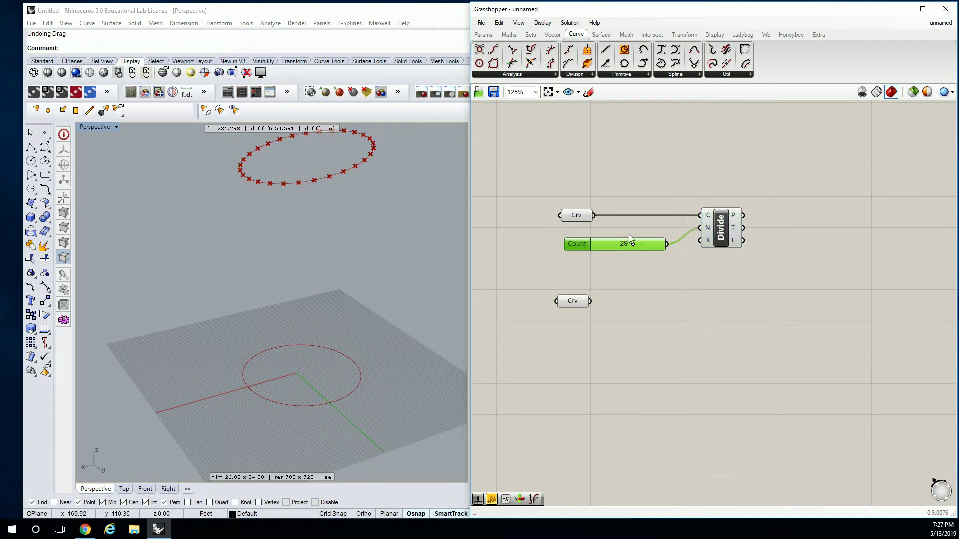
Duplicate the Divide component and feed the bottom circle's Crv into the copy
left_click(668, 194)
right_click_drag(669, 193, 600, 169)
left_click_drag(709, 161, 578, 248)
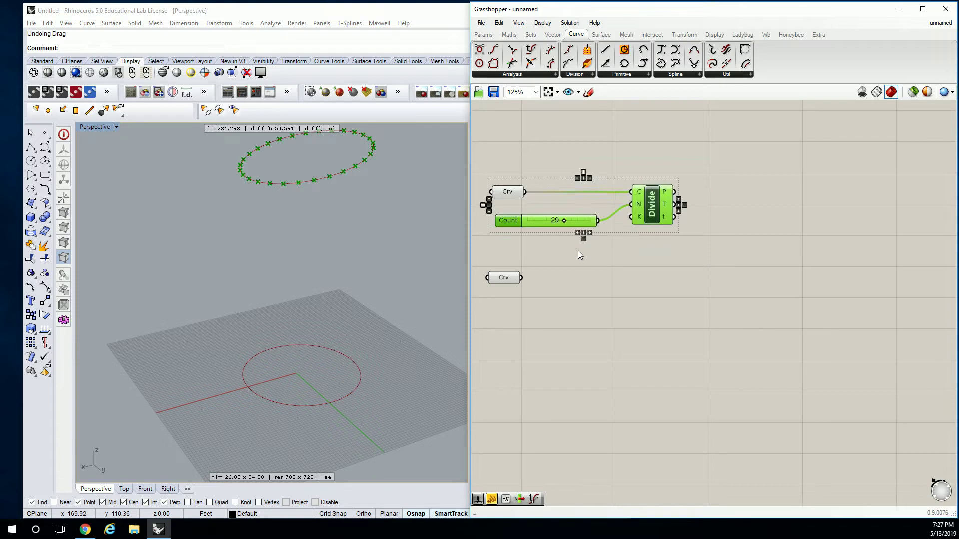
left_click(652, 202)
left_click_drag(652, 202, 660, 284, "alt")
left_click_drag(521, 277, 644, 291)
left_click_drag(514, 282, 518, 280)
left_click(529, 230)
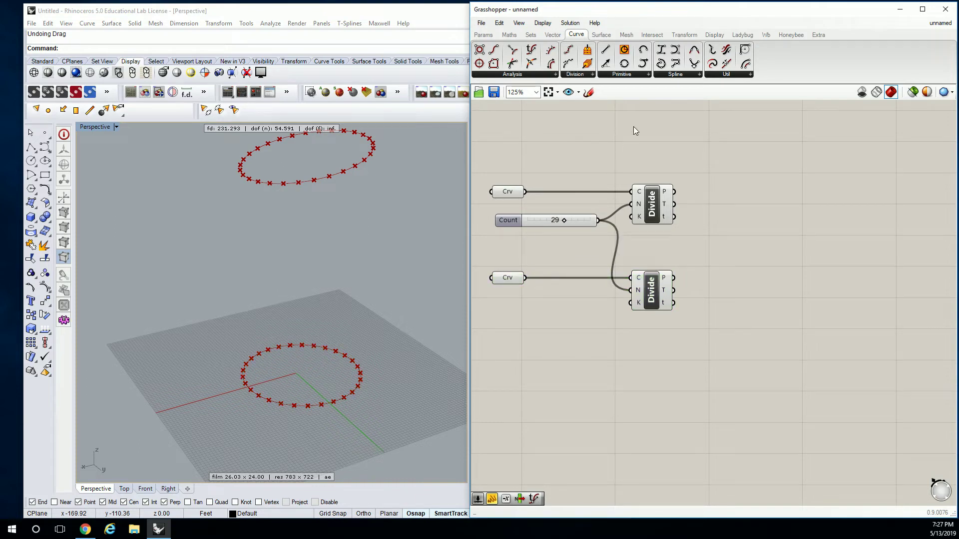
Adjust the shared Count slider through 18 and 15, ending at 25
left_click_drag(565, 223, 544, 223)
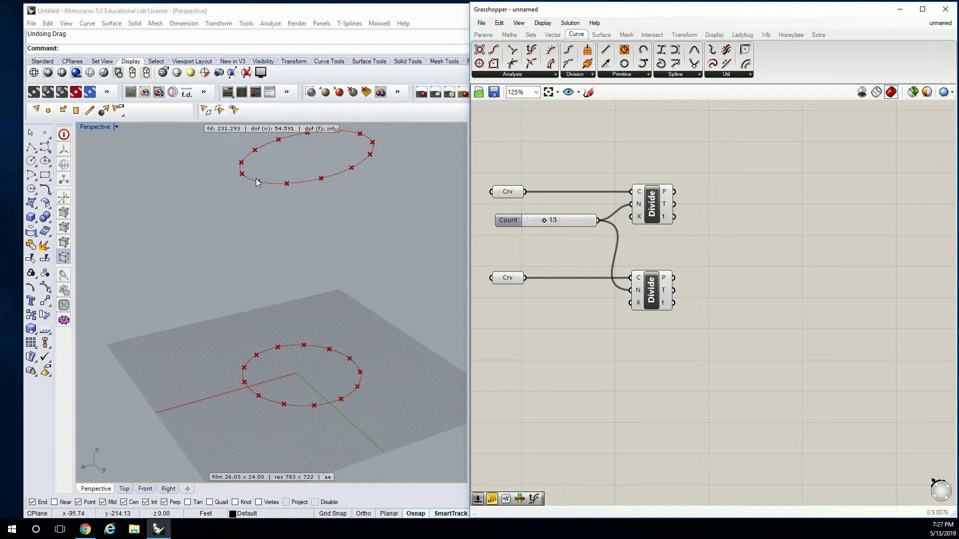
mouse_move(544, 224)
left_mouse_down()
mouse_move(563, 221)
mouse_move(548, 223)
left_mouse_up()
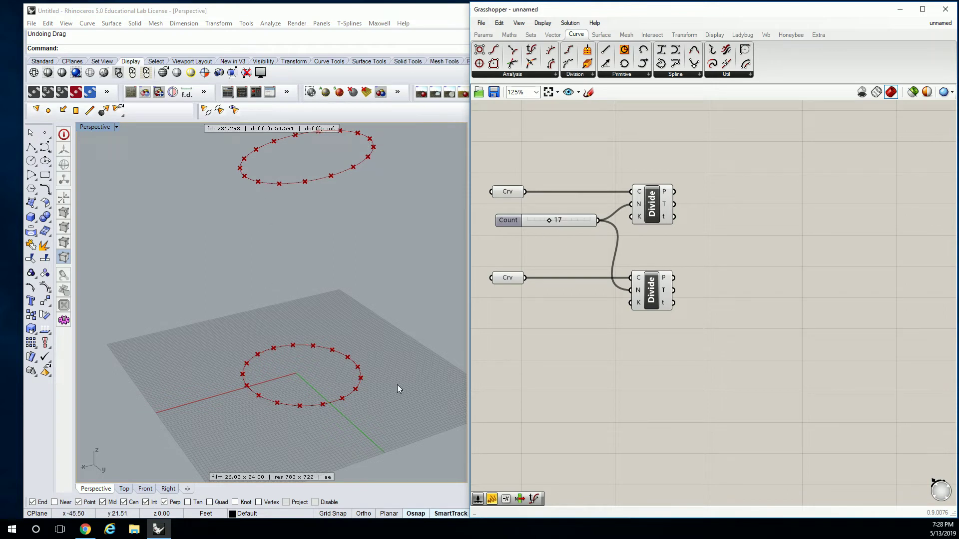
left_click_drag(548, 217, 558, 225)
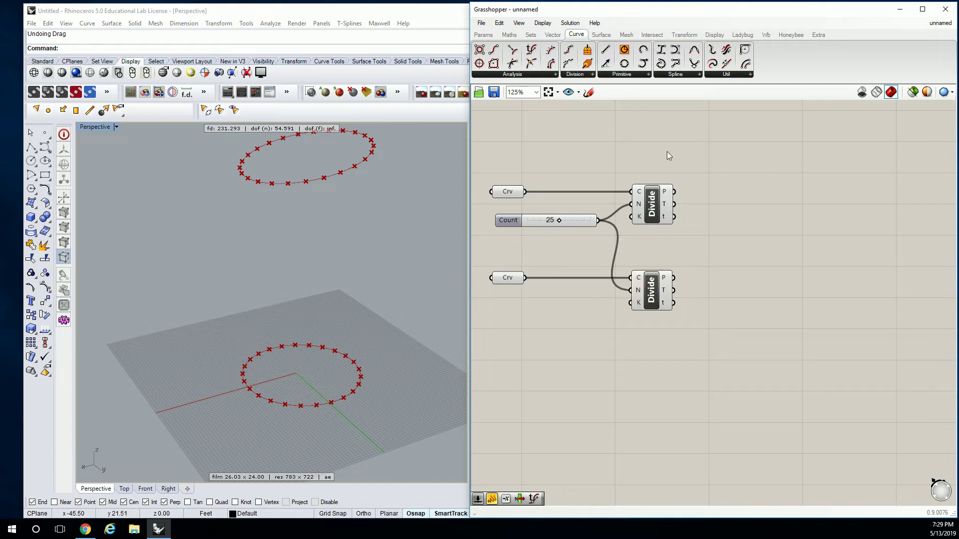
Add a Line component from the top circle's points (A) to the bottom circle's points (B)
left_click_drag(605, 53, 744, 239)
left_click_drag(675, 192, 725, 233)
left_click_drag(674, 278, 737, 244)
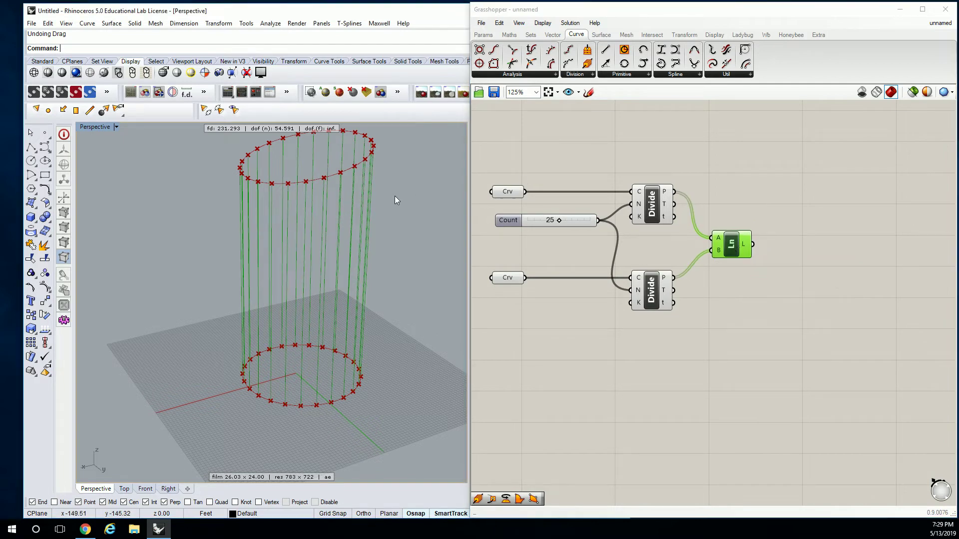
Rotate the top circle in Rhino so the lines twist into a hyperboloid
right_click_drag(376, 182, 335, 202)
left_click(358, 195)
left_click_drag(332, 177, 280, 195)
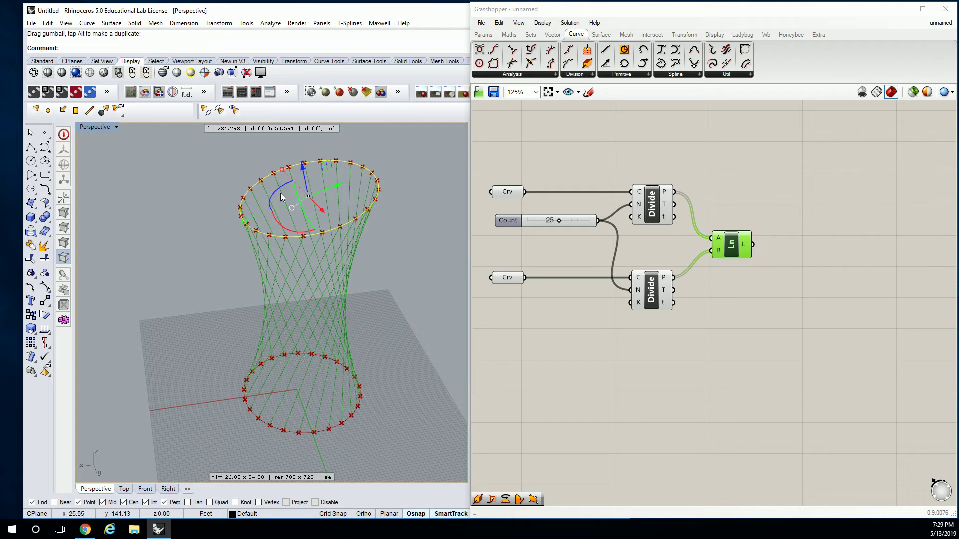
left_click_drag(272, 191, 270, 202)
right_click_drag(295, 247, 274, 170)
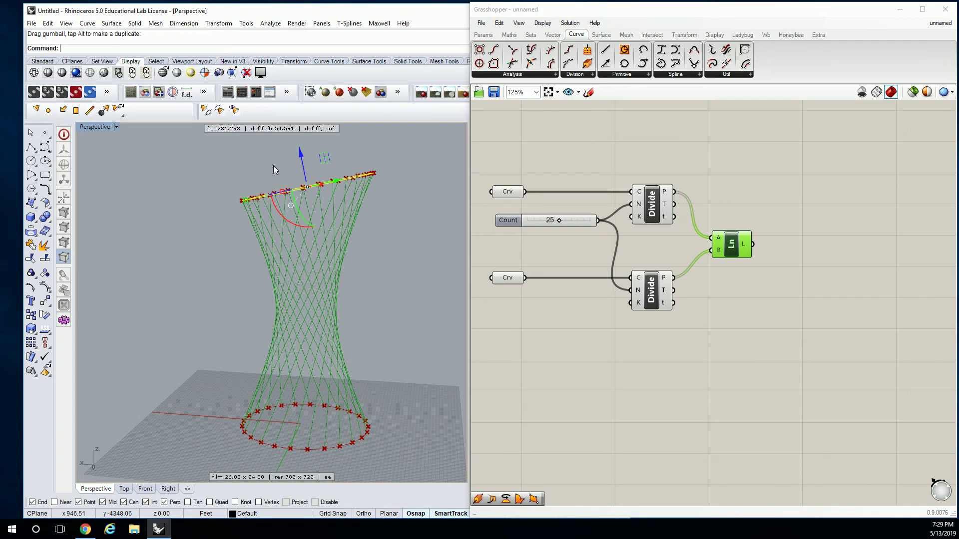
Undo and redo the top circle's rotation, ending undone so the 25 lines stand vertical
right_click_drag(344, 216, 292, 348)
scroll(272, 286, "up", 9)
scroll(288, 267, "down", 5)
left_click_drag(293, 348, 299, 357)
key("ctrl+z")
key("ctrl+z")
key("ctrl+z")
mouse_move(300, 307)
right_mouse_down()
mouse_move(302, 317)
mouse_move(285, 300)
mouse_move(289, 314)
right_mouse_up()
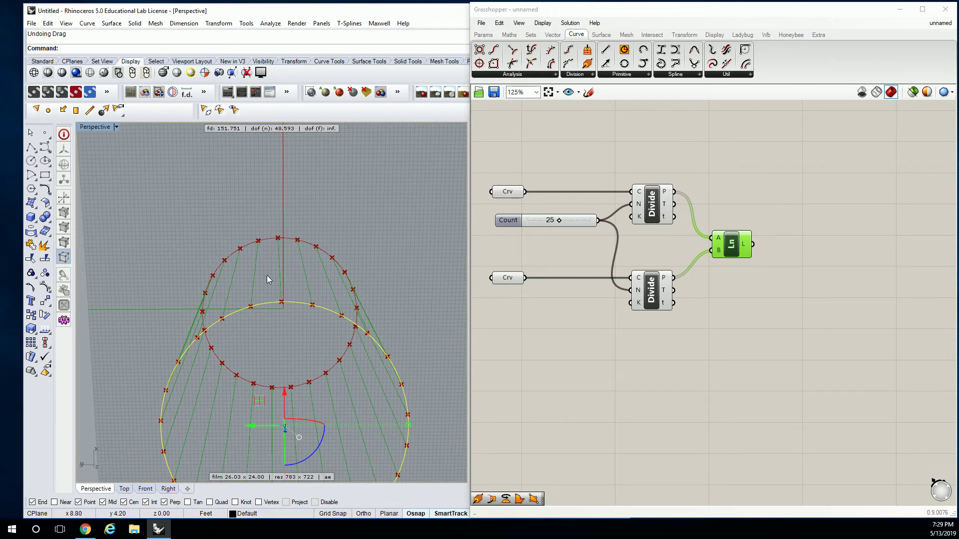
key("ctrl+y")
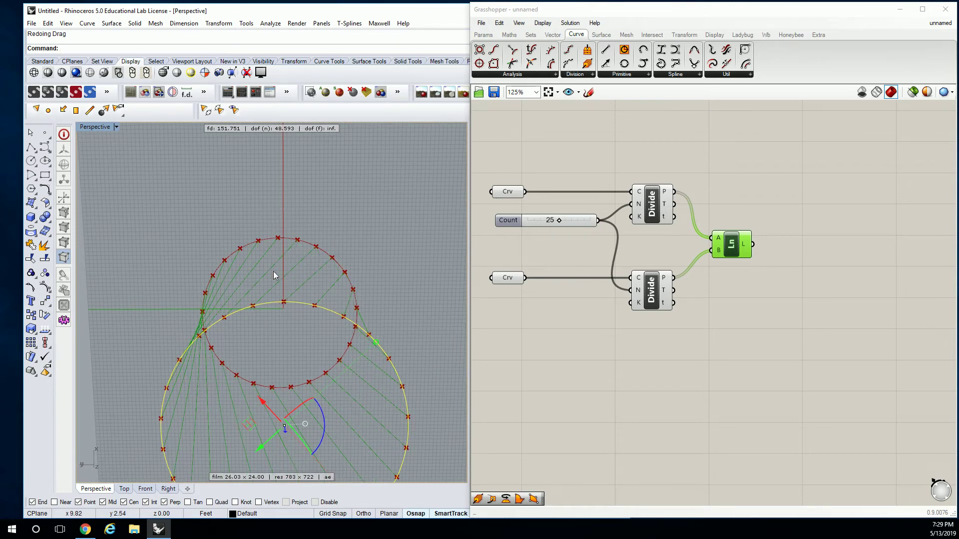
right_click_drag(281, 286, 285, 274)
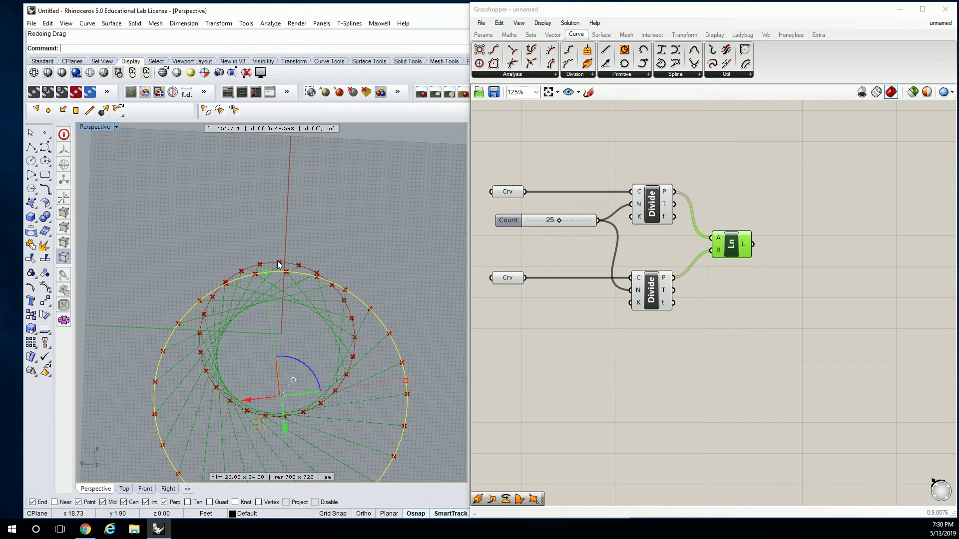
key("ctrl+z")
mouse_move(302, 247)
right_mouse_down()
mouse_move(280, 252)
mouse_move(401, 184)
mouse_move(337, 235)
mouse_move(292, 251)
mouse_move(306, 259)
right_mouse_up()
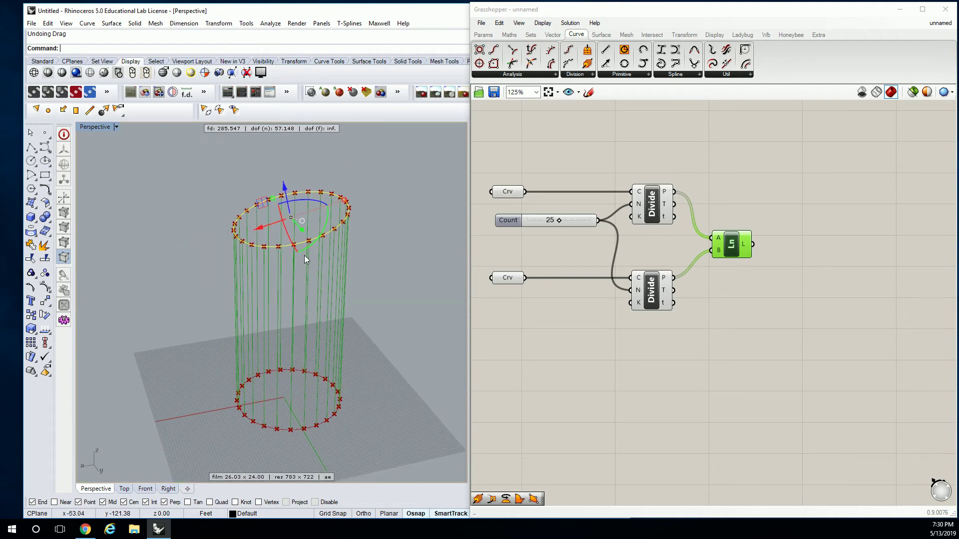
left_click(655, 167)
Add a Split List component from Sets > List above the dividers
left_click_drag(736, 252, 786, 255)
left_click(742, 202)
left_click(652, 202)
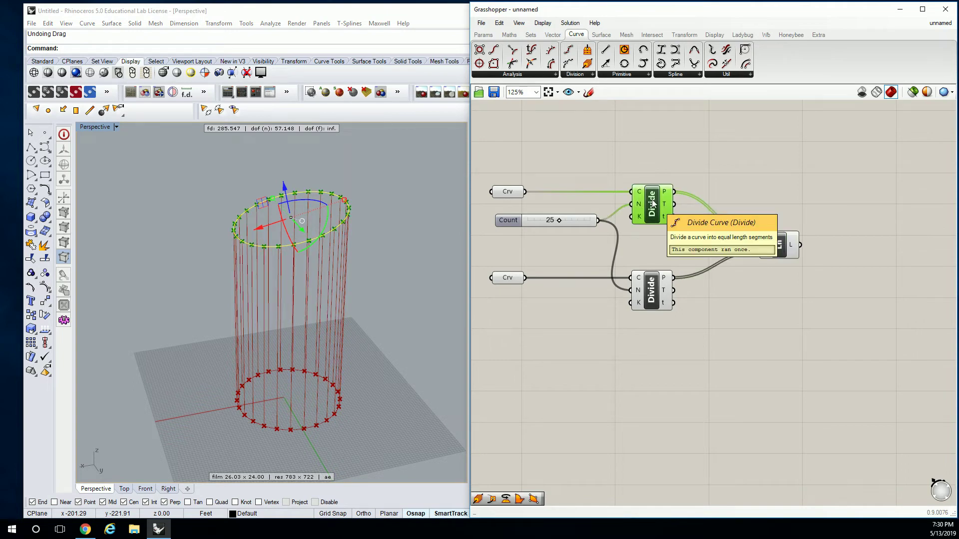
left_click(646, 140)
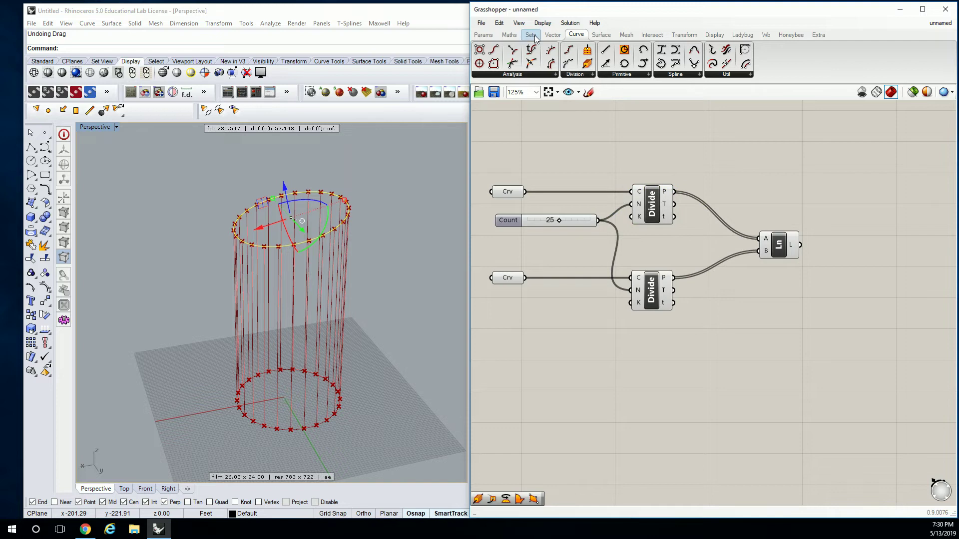
left_click(530, 35)
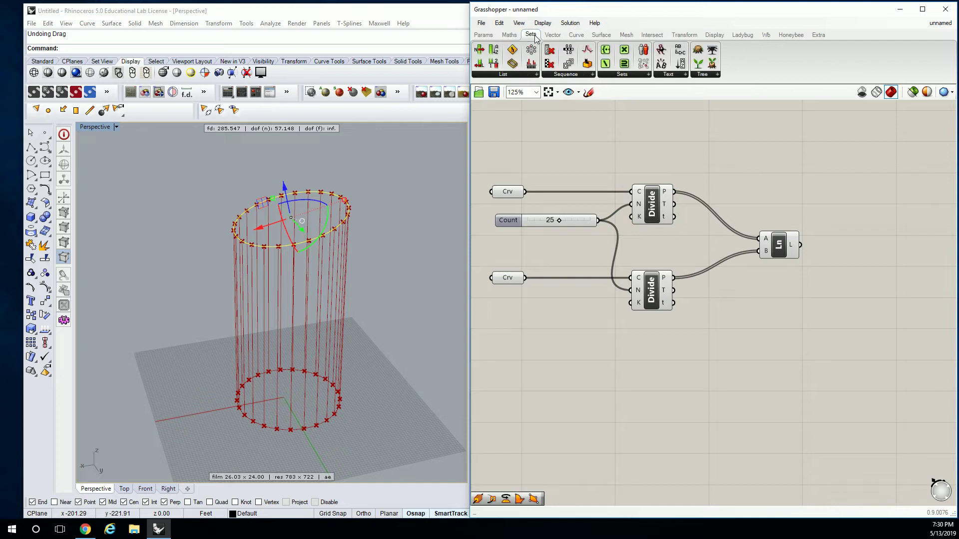
left_click(537, 75)
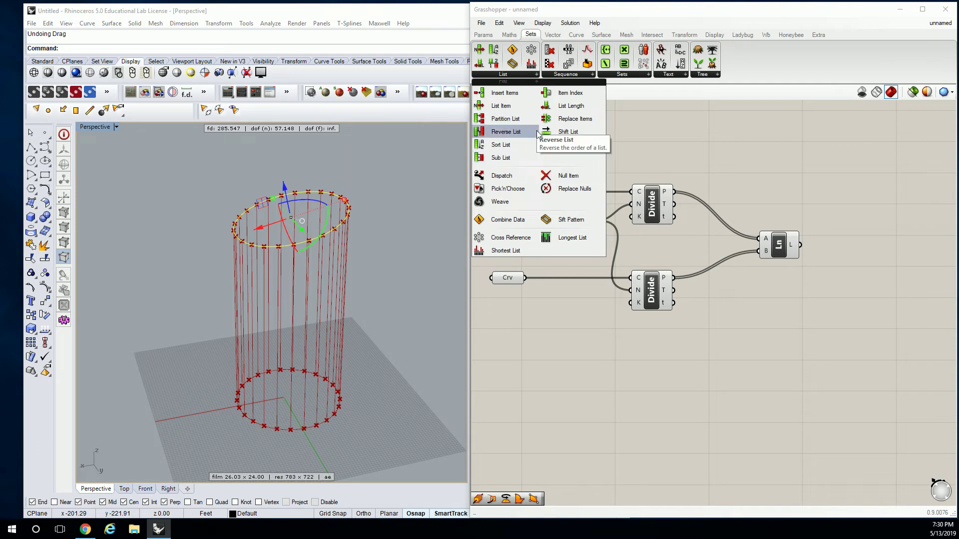
left_click_drag(562, 147, 667, 165)
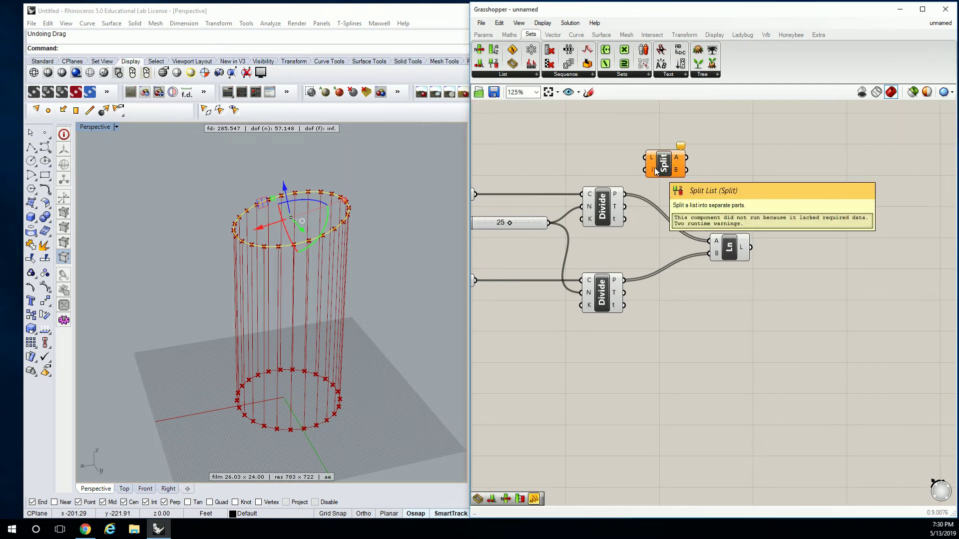
Place a new number slider set to 0 by typing 0<
double_click(607, 171)
type("0<5")
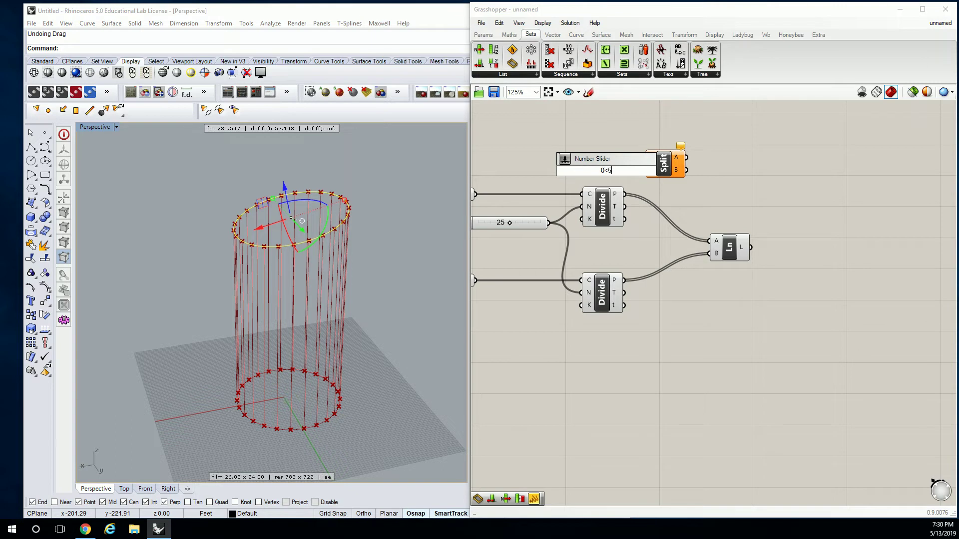
key("Return")
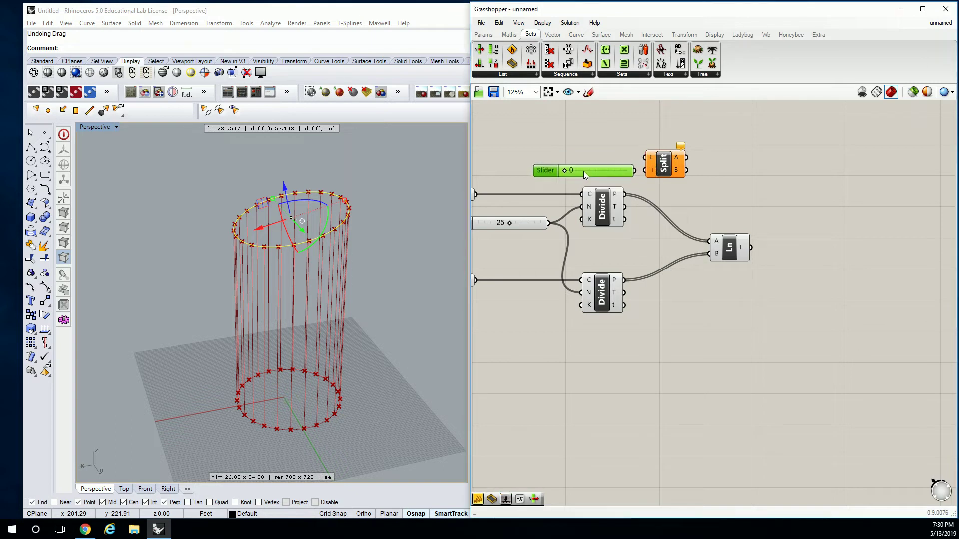
Wire the slider to Split's index and attach panels to its A and B outputs
left_click_drag(633, 171, 649, 156)
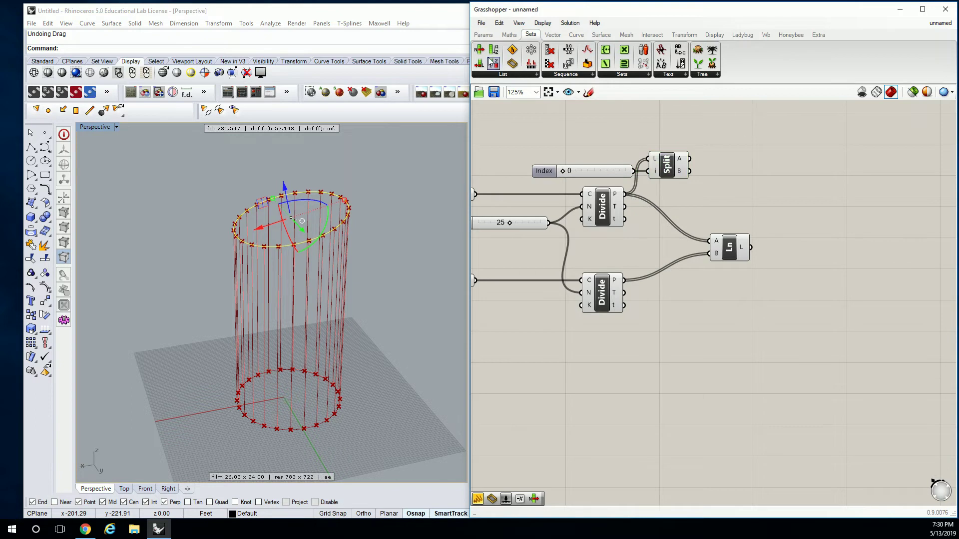
left_click(483, 34)
left_click_drag(609, 63, 812, 143)
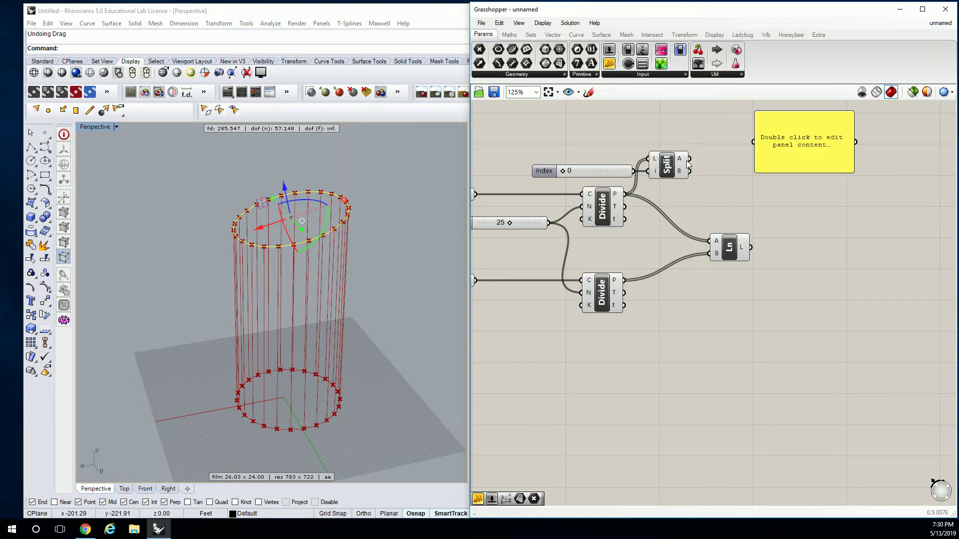
left_click_drag(690, 158, 754, 144)
right_click_drag(800, 149, 723, 151)
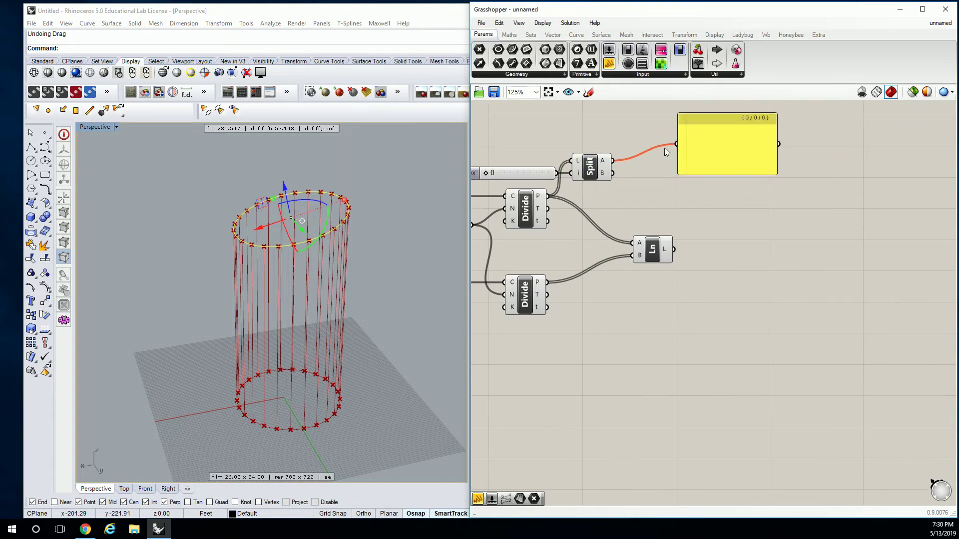
right_click_drag(595, 173, 682, 179)
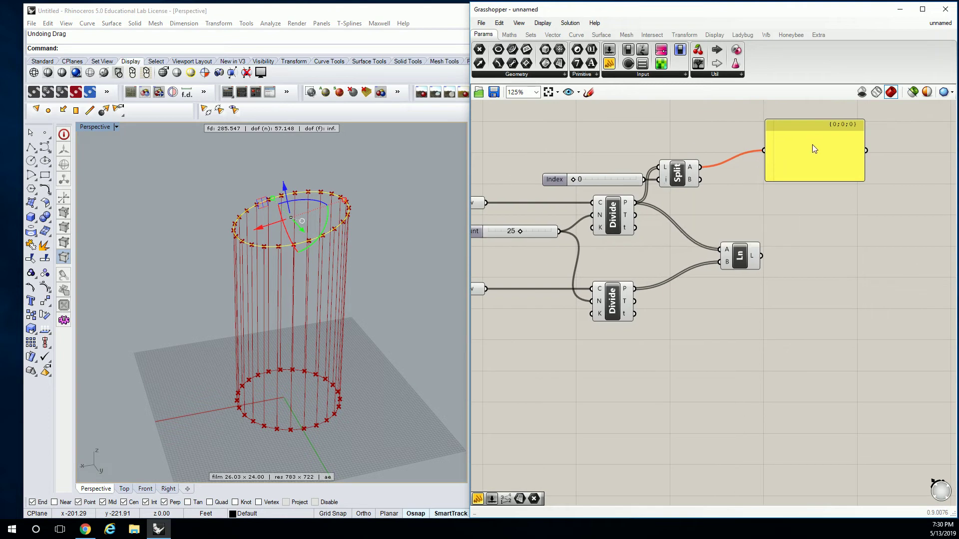
left_click_drag(817, 151, 786, 207)
left_click_drag(701, 180, 754, 200)
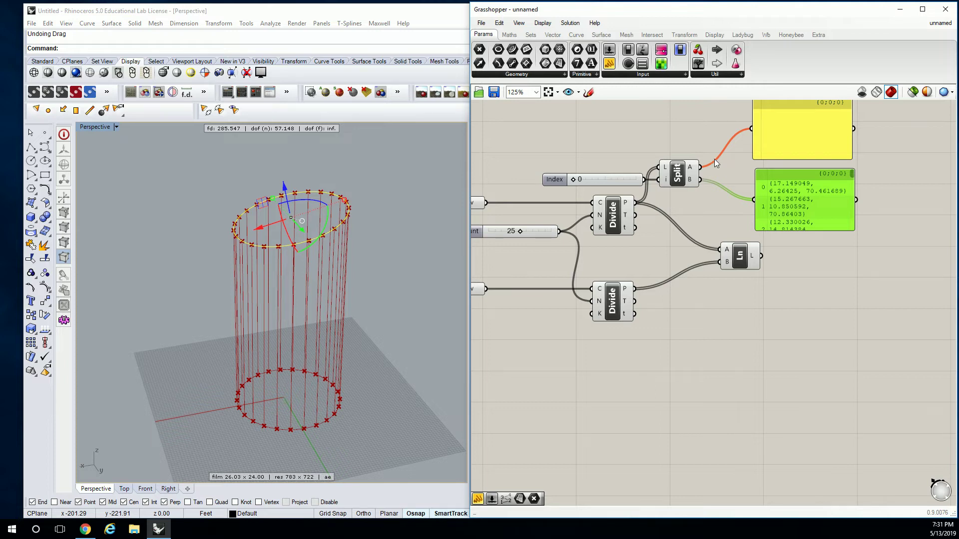
Try split index values 2 and 0, finally setting the index to 5
left_click_drag(573, 180, 576, 184)
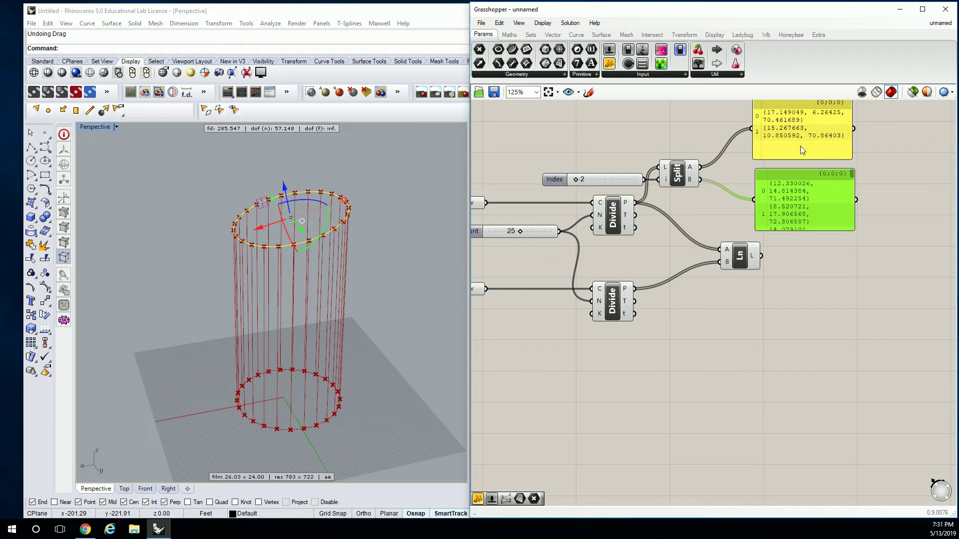
left_click_drag(579, 180, 573, 179)
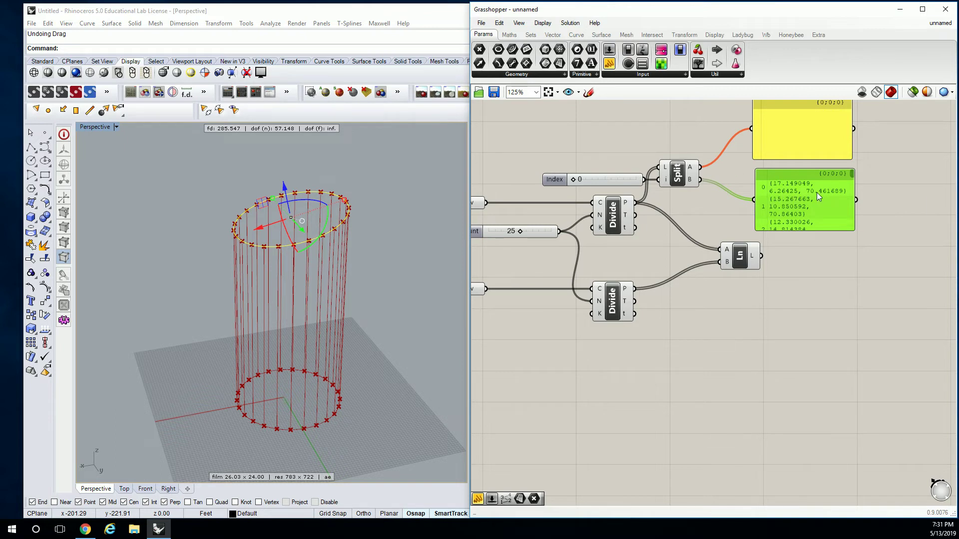
left_click_drag(572, 180, 574, 179)
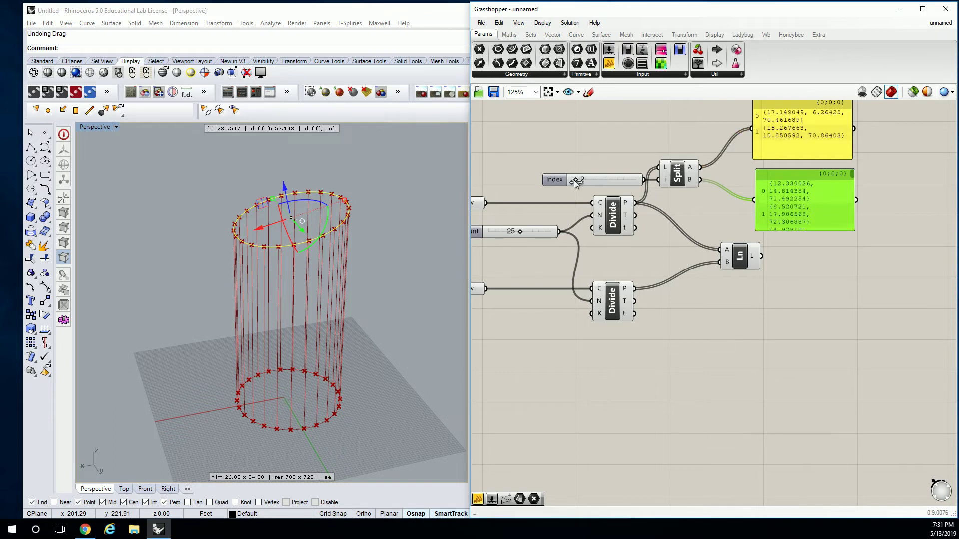
scroll(703, 142, "up", 1)
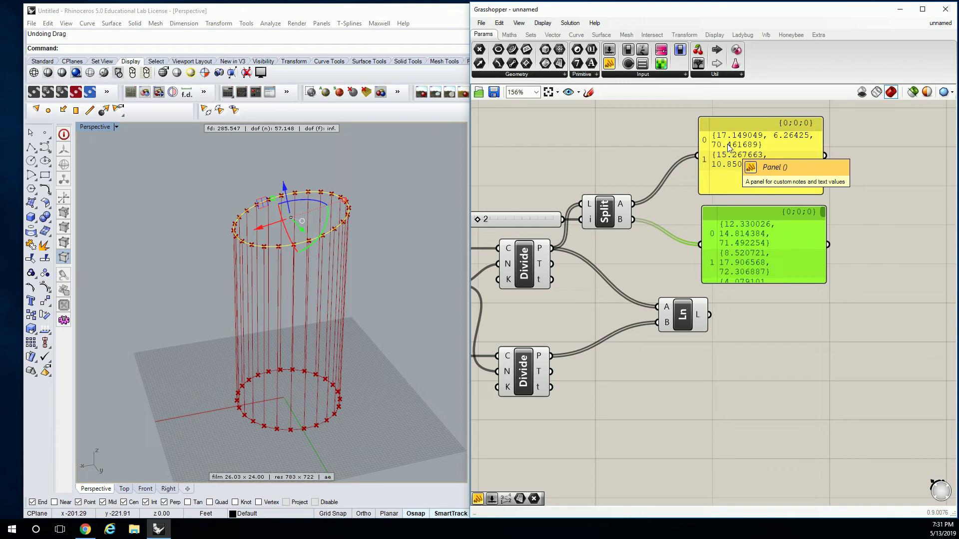
scroll(727, 144, "down", 1)
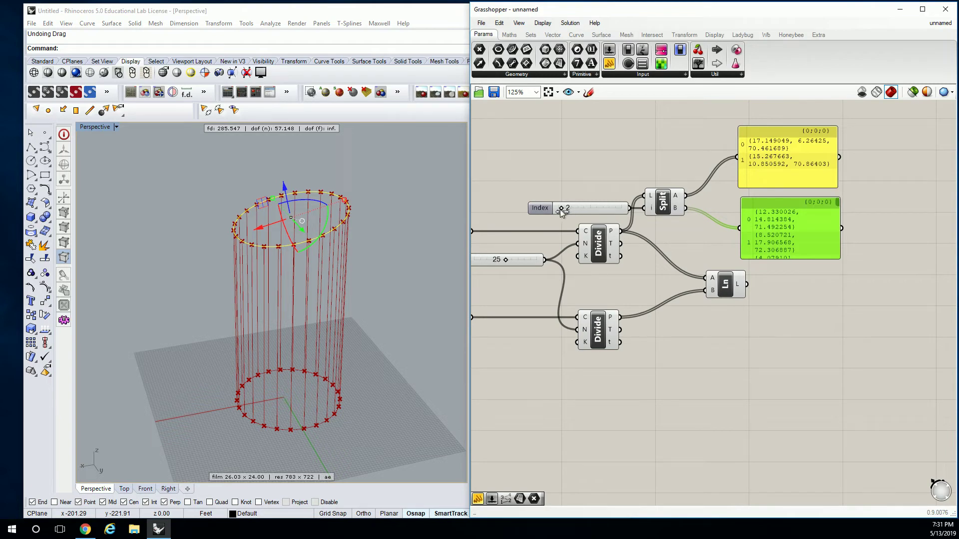
left_click_drag(562, 211, 566, 211)
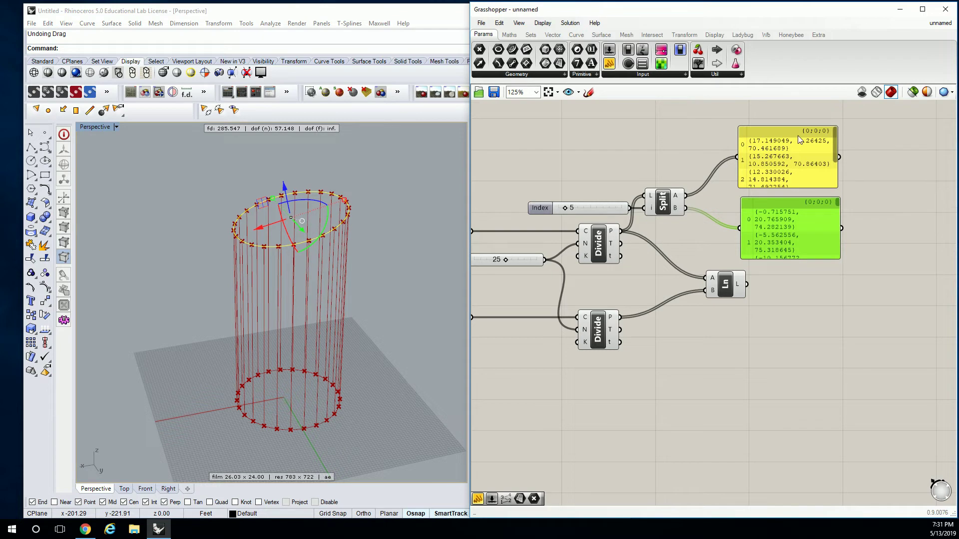
Add a Merge component with Split's B into D1 and A into D2
left_click(670, 113)
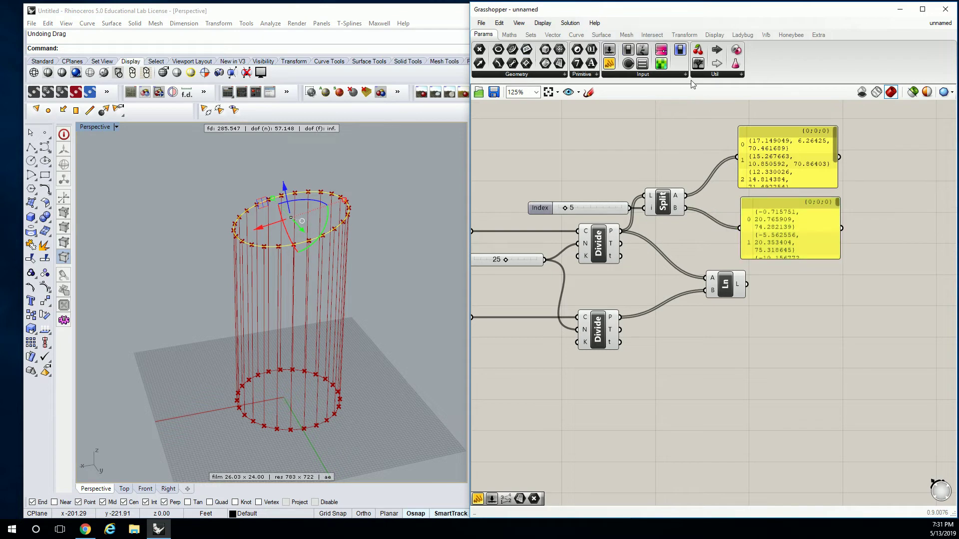
left_click(529, 34)
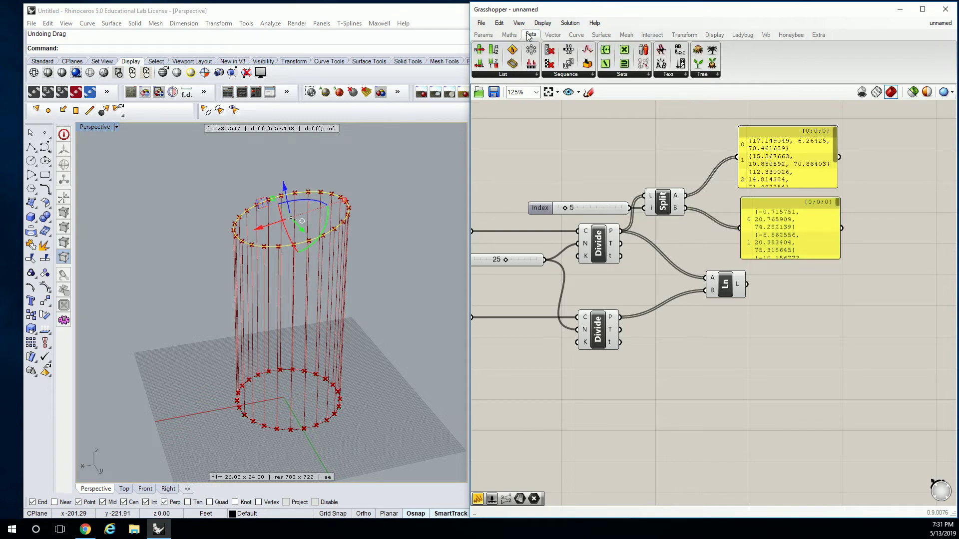
left_click(709, 75)
left_click_drag(785, 163, 746, 196)
left_click(808, 158)
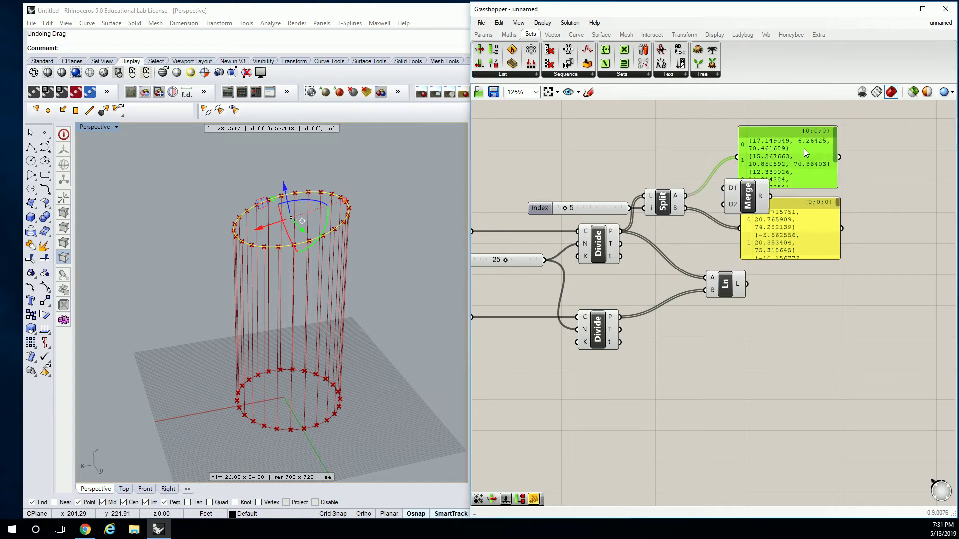
right_click_drag(802, 148, 722, 217)
left_click_drag(721, 217, 727, 160)
left_click_drag(721, 290, 732, 314)
left_click_drag(672, 267, 707, 261)
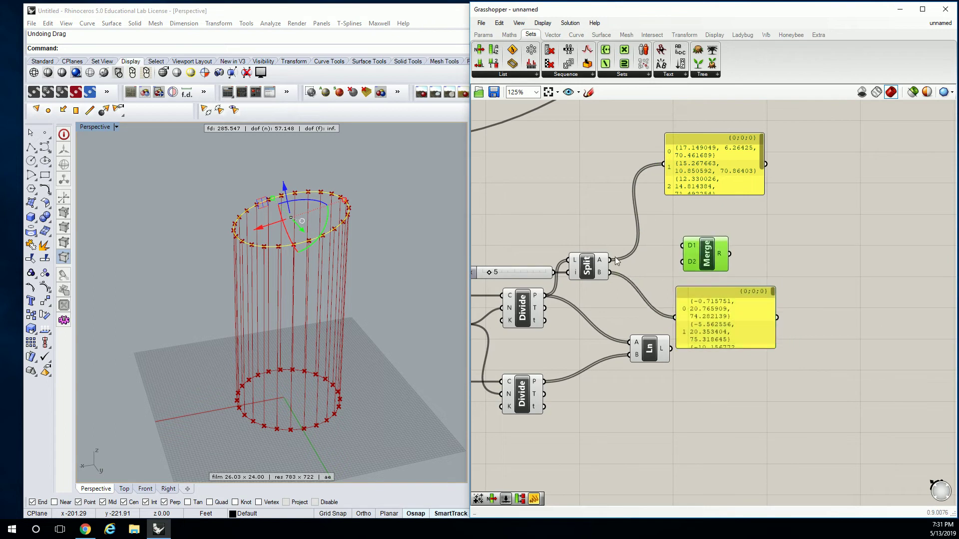
left_click_drag(610, 260, 682, 262)
left_click_drag(610, 274, 706, 257)
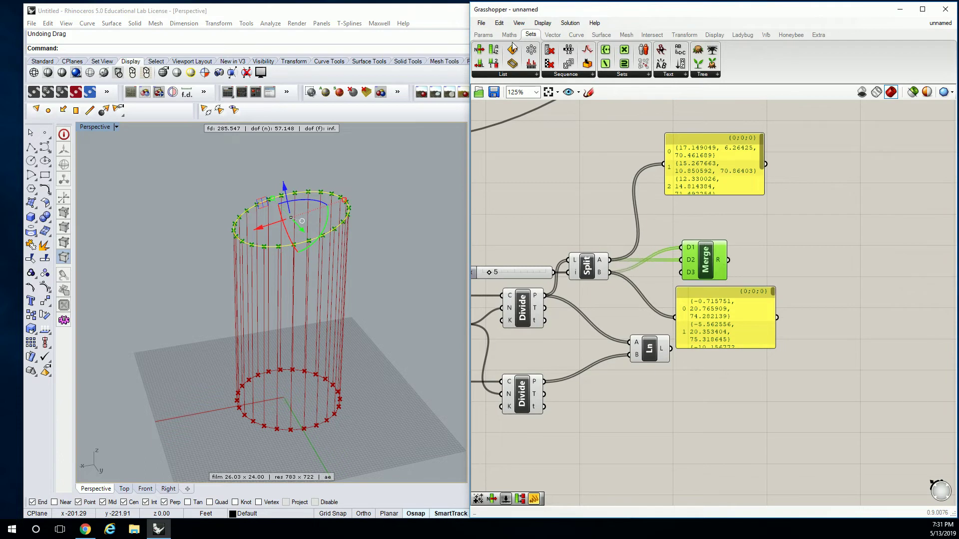
Show the merged point list in an enlarged panel
left_click(483, 35)
left_click_drag(609, 63, 826, 235)
left_click_drag(728, 260, 772, 234)
right_click_drag(841, 252, 796, 222)
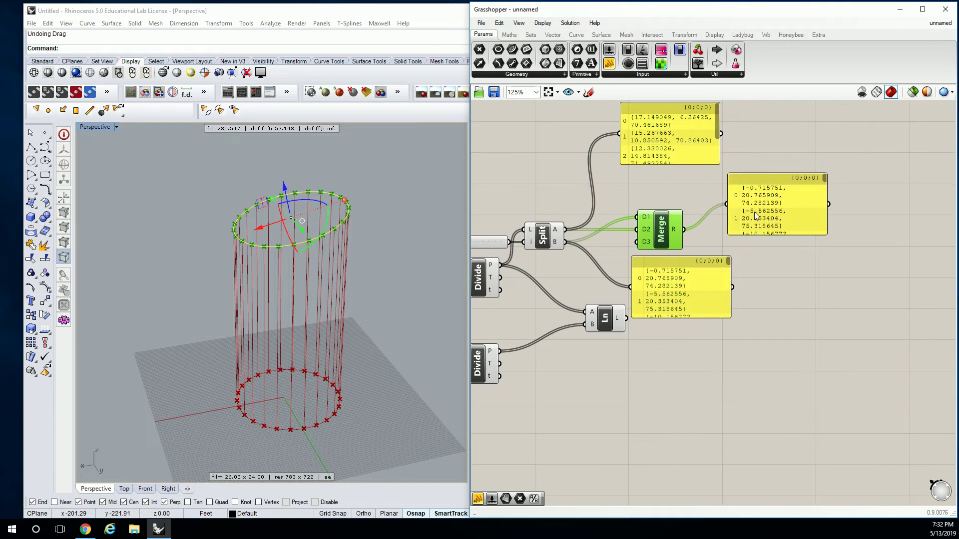
left_click_drag(827, 235, 912, 260)
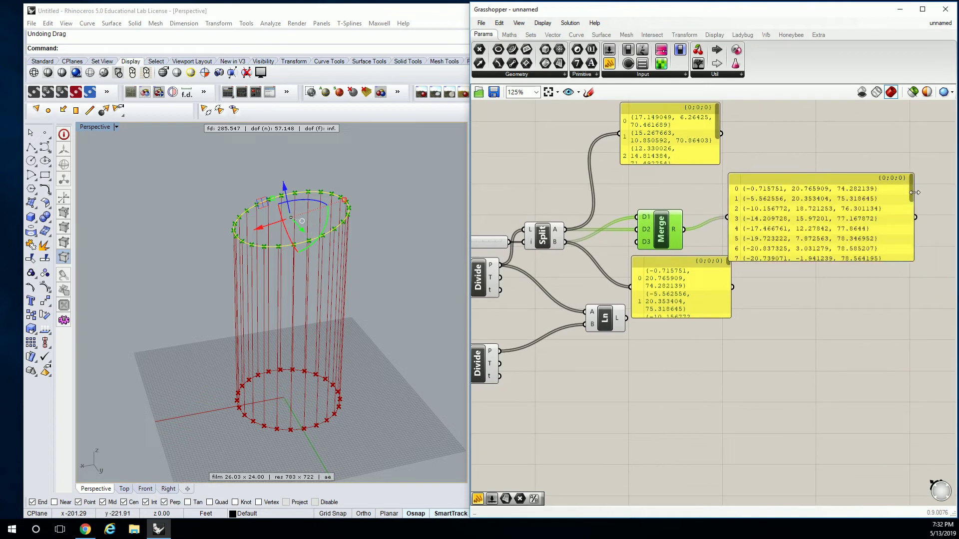
left_click_drag(912, 189, 908, 257)
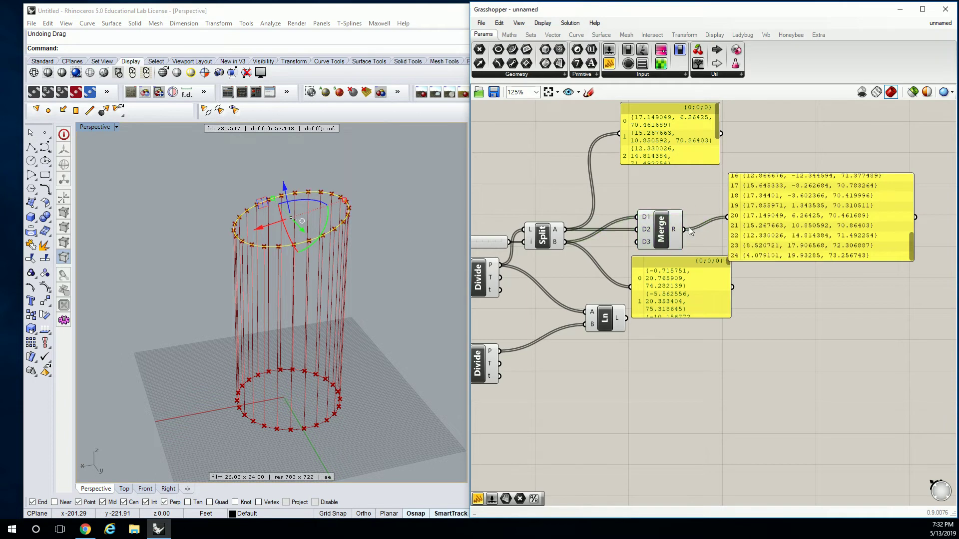
scroll(690, 238, "down", 3)
Delete the three test panels
left_click(685, 268)
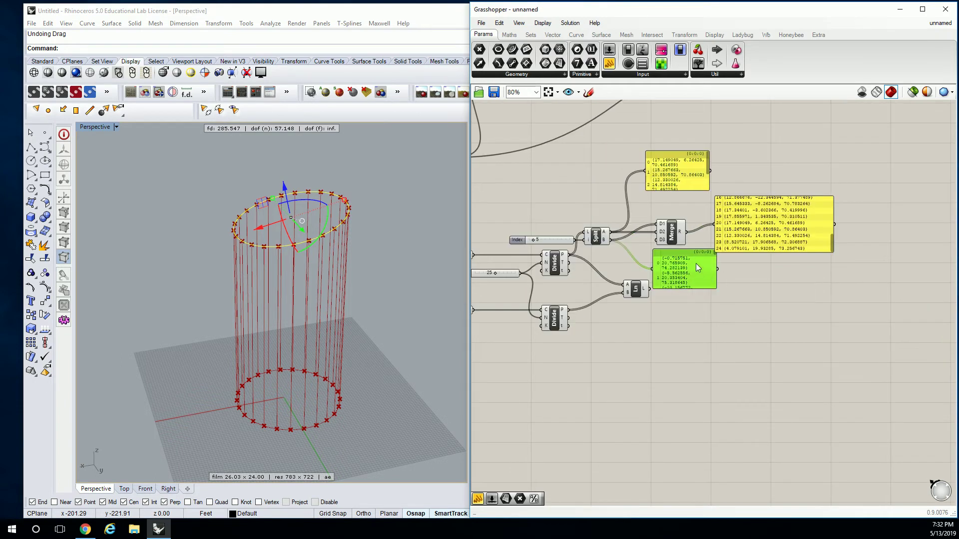
key("Delete")
left_click(685, 179)
key("Delete")
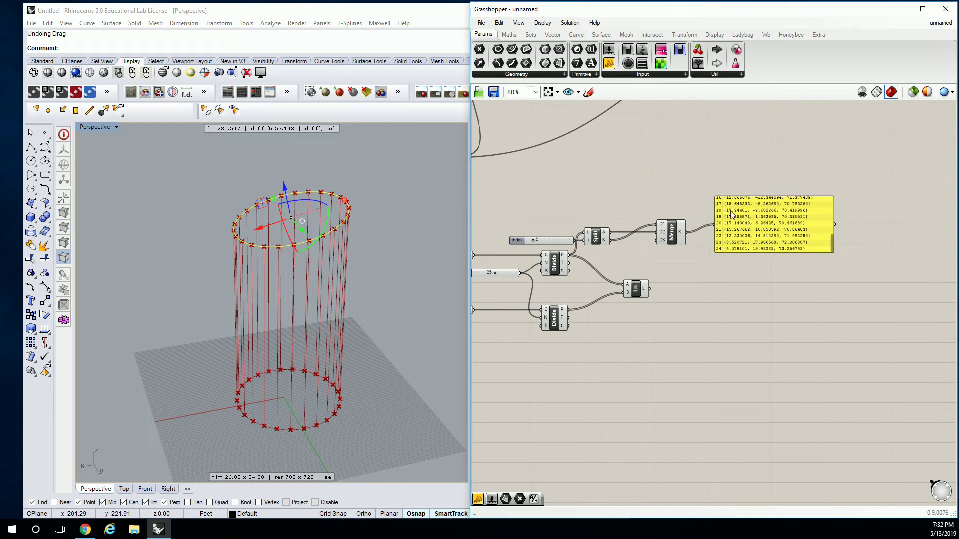
left_click(763, 225)
key("Delete")
Connect Merge's R output to the Line component's A input
left_click_drag(630, 277, 719, 275)
left_click_drag(670, 225, 637, 223)
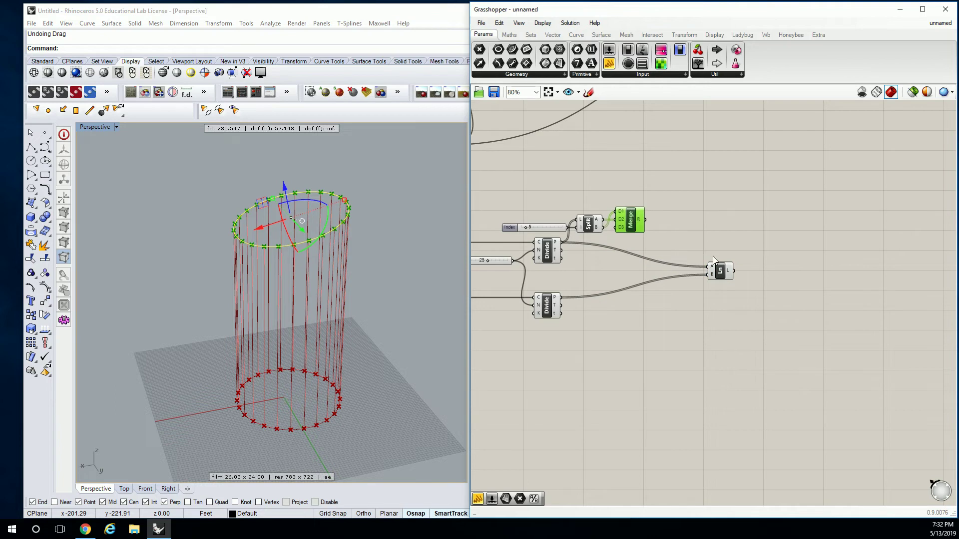
scroll(712, 259, "up", 1)
scroll(712, 257, "up", 1)
left_click(707, 279)
left_click(655, 212)
left_click_drag(655, 198, 687, 276)
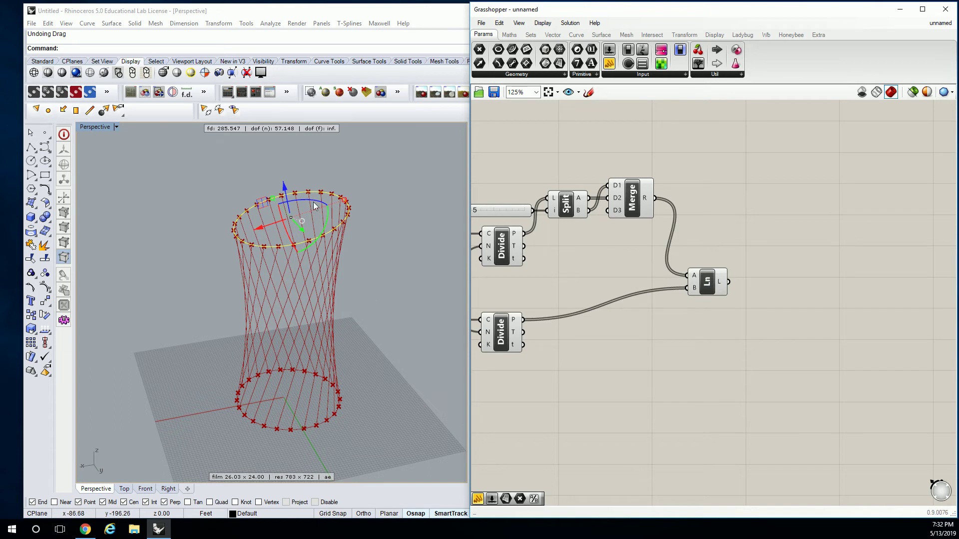
Orbit the Perspective view to inspect the twisted lattice from above and the side
right_click_drag(297, 196, 129, 295)
scroll(247, 232, "up", 10)
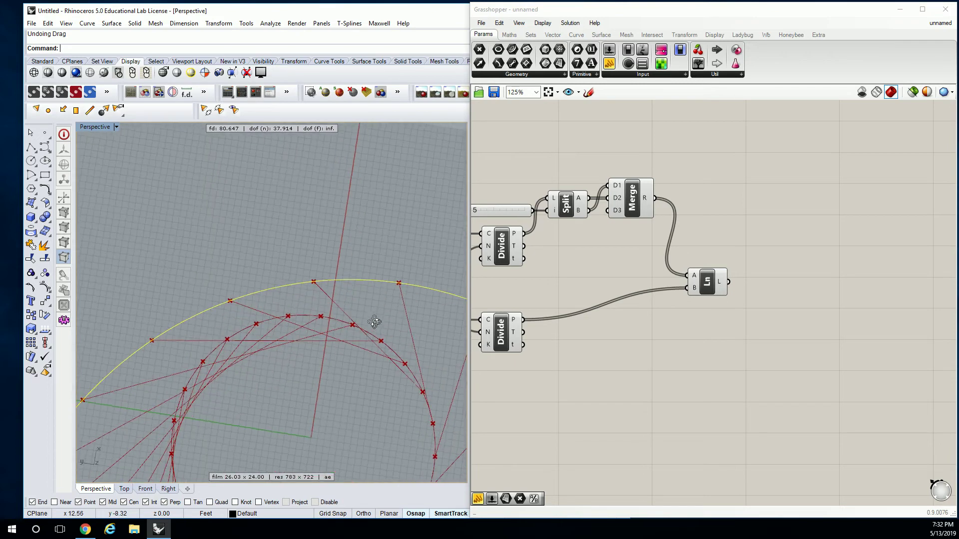
scroll(380, 327, "down", 5)
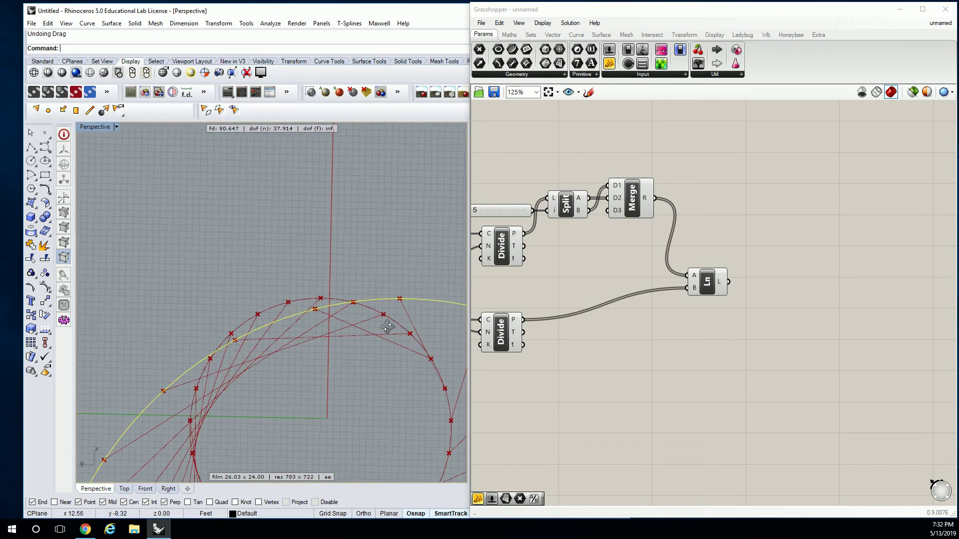
right_click_drag(508, 279, 680, 262)
right_click_drag(424, 367, 316, 271)
scroll(413, 283, "down", 6)
scroll(316, 271, "up", 3)
Tilt the top ellipse of points in Rhino and check it in Perspective
left_click_drag(333, 252, 334, 237)
mouse_move(333, 295)
right_mouse_down()
mouse_move(331, 267)
mouse_move(334, 292)
right_mouse_up()
scroll(335, 292, "down", 6)
scroll(327, 300, "up", 4)
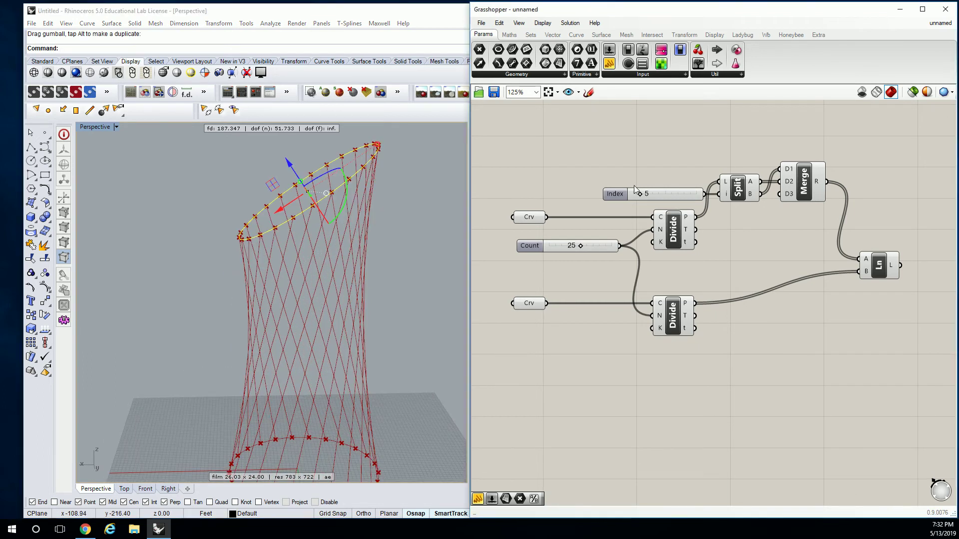
Set the split index to 7 and bring up Chrome's Urban Lung tower image
left_click_drag(639, 192, 642, 199)
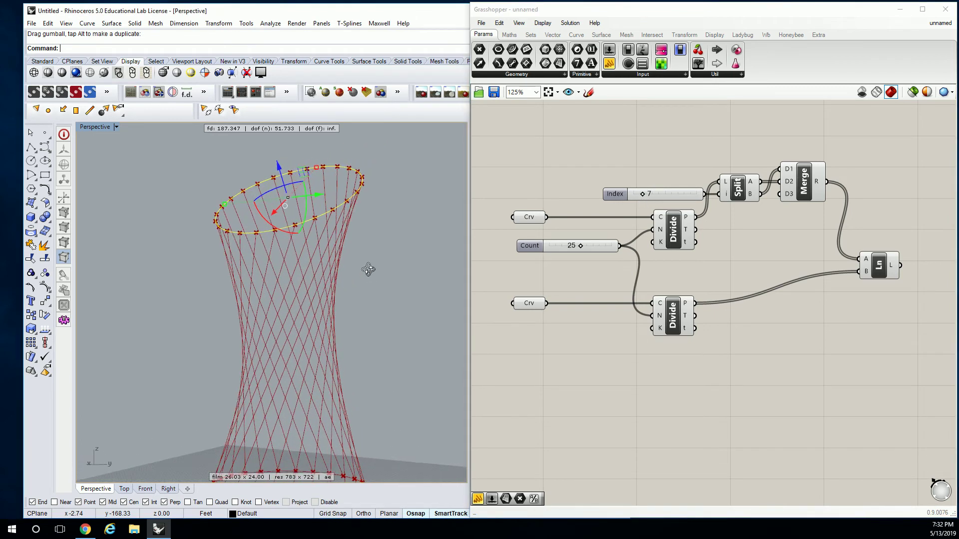
right_click_drag(370, 271, 312, 348)
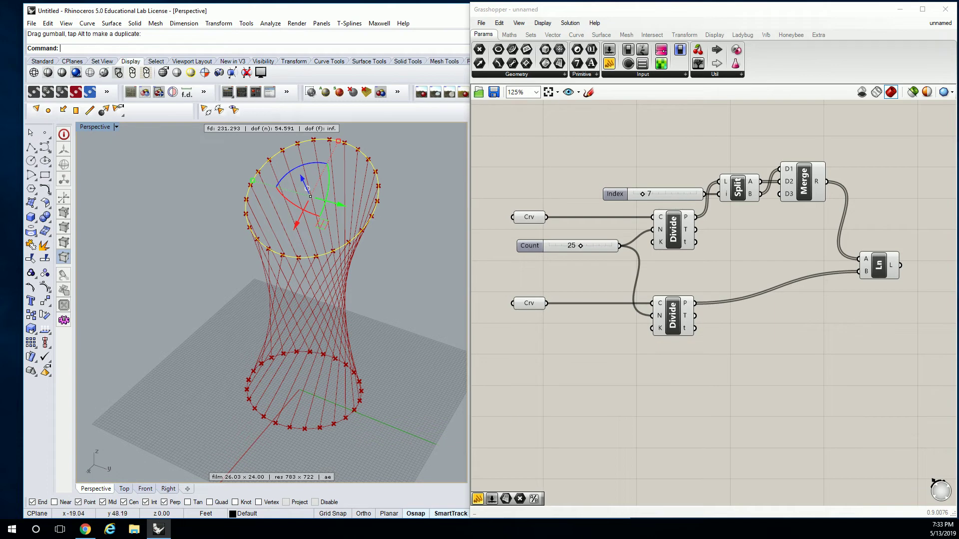
key("alt+Tab")
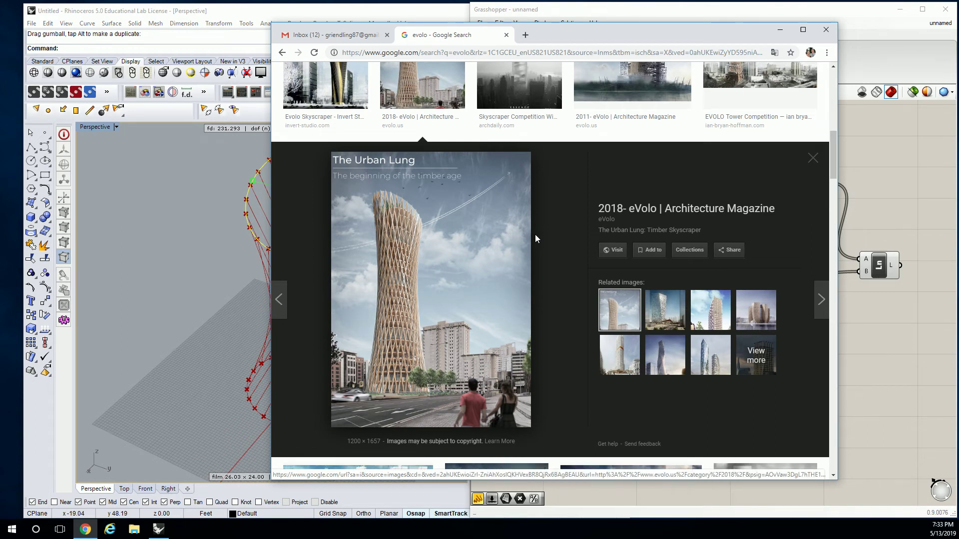
Bring the lower Divide component into view, undoing an accidental duplicate of it
left_click(868, 173)
scroll(760, 235, "down", 2)
scroll(582, 247, "up", 2)
right_click_drag(760, 235, 655, 238)
left_click(558, 318)
right_click_drag(558, 319, 579, 305)
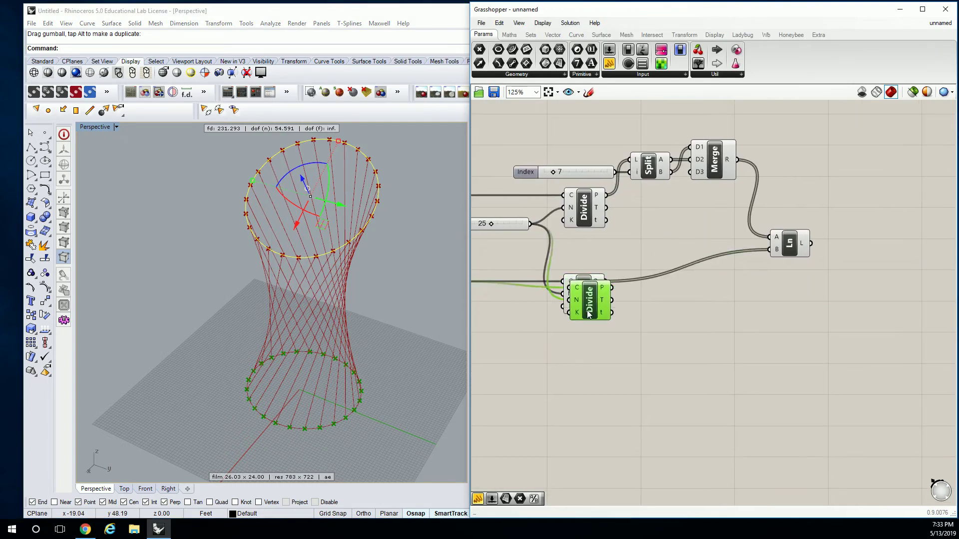
left_click_drag(584, 300, 586, 348, "alt")
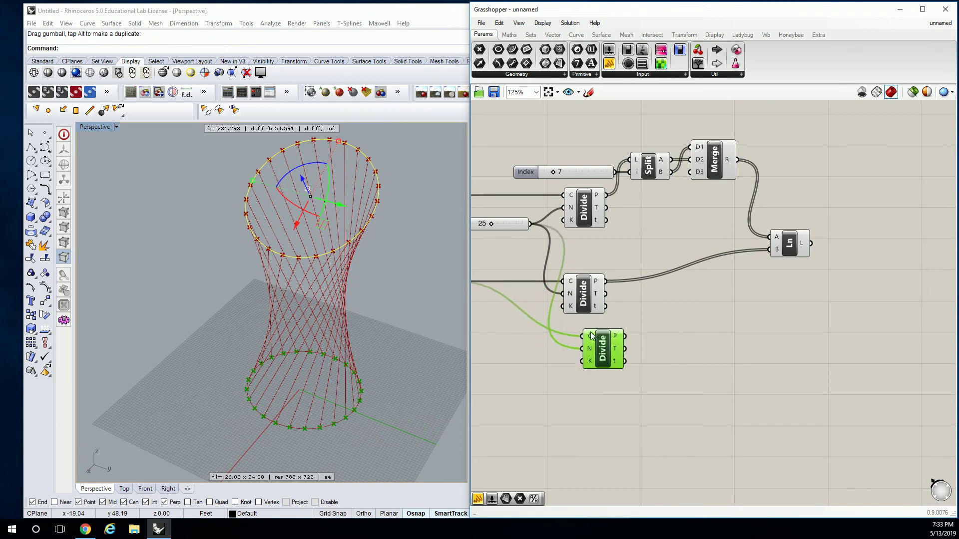
key("ctrl+z")
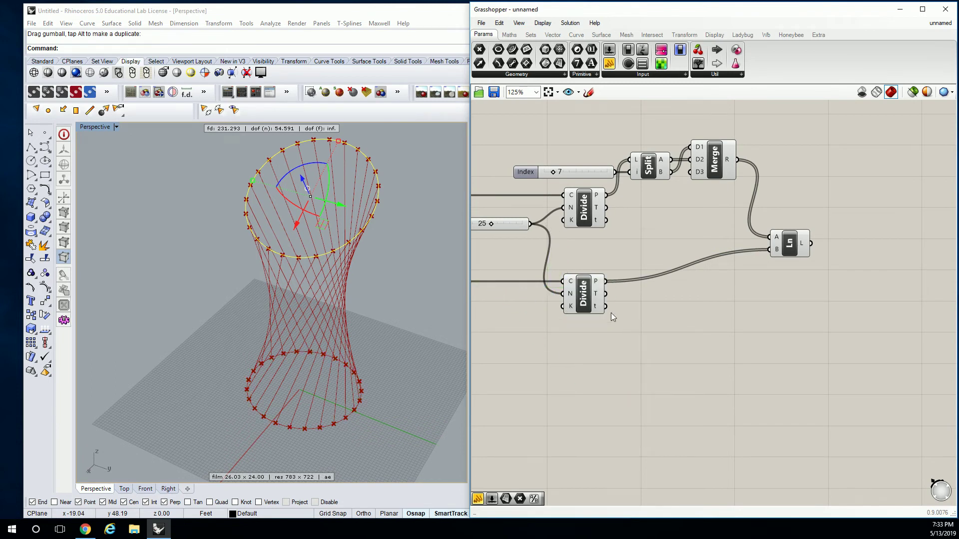
Add a Reverse List fed by the lower Divide's points and place it below
double_click(613, 306)
type("rever")
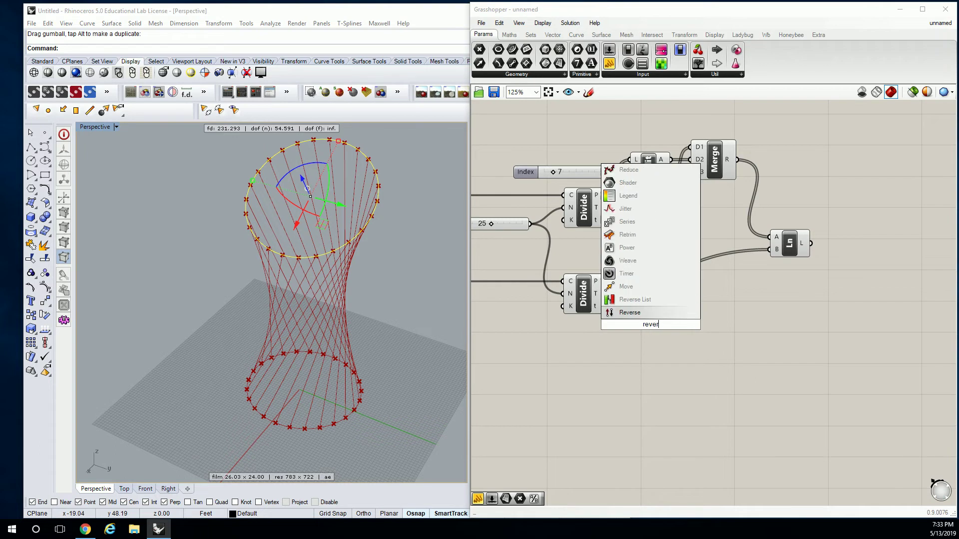
left_click(619, 299)
left_click_drag(606, 282, 615, 294)
left_click_drag(662, 331, 671, 359)
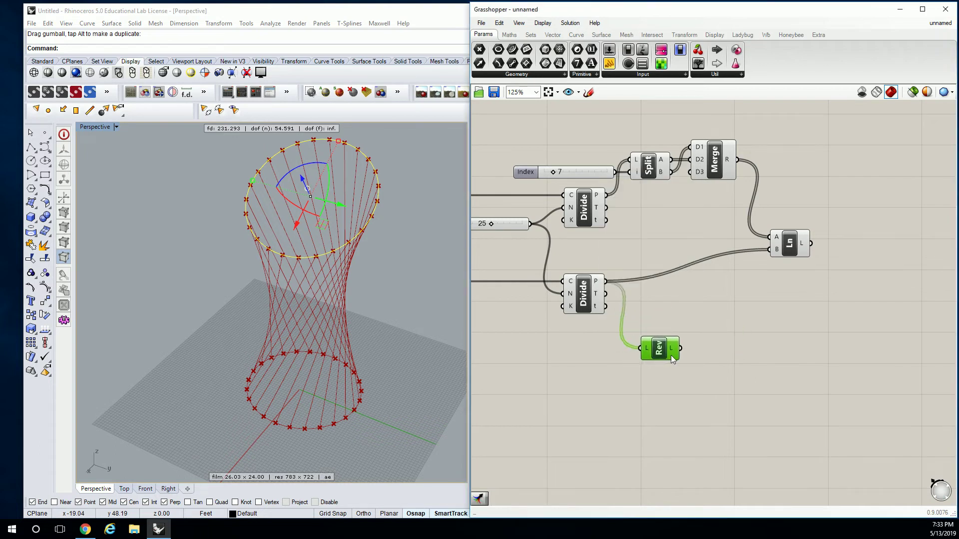
left_click(592, 306)
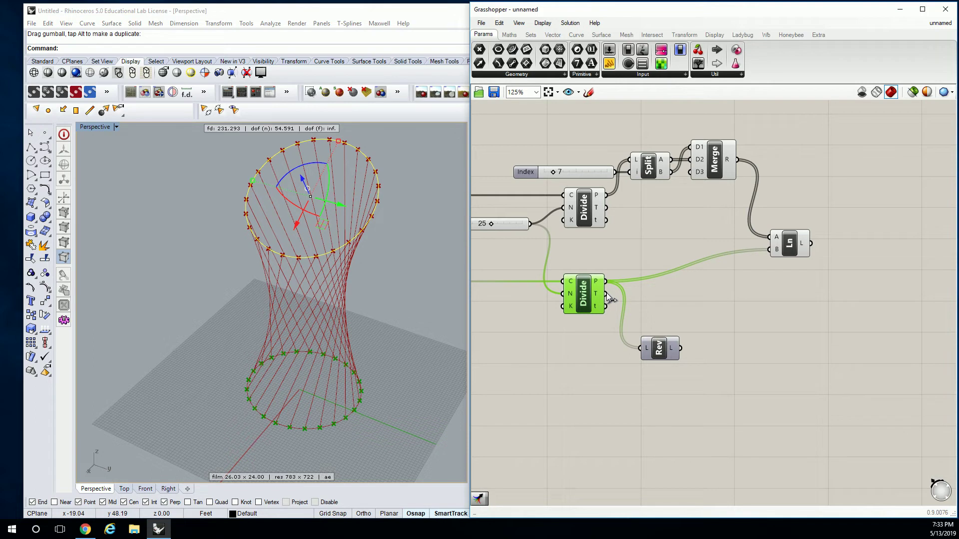
Duplicate the Ln component and wire Reverse List's reversed points into the copy's B input
left_click(661, 351)
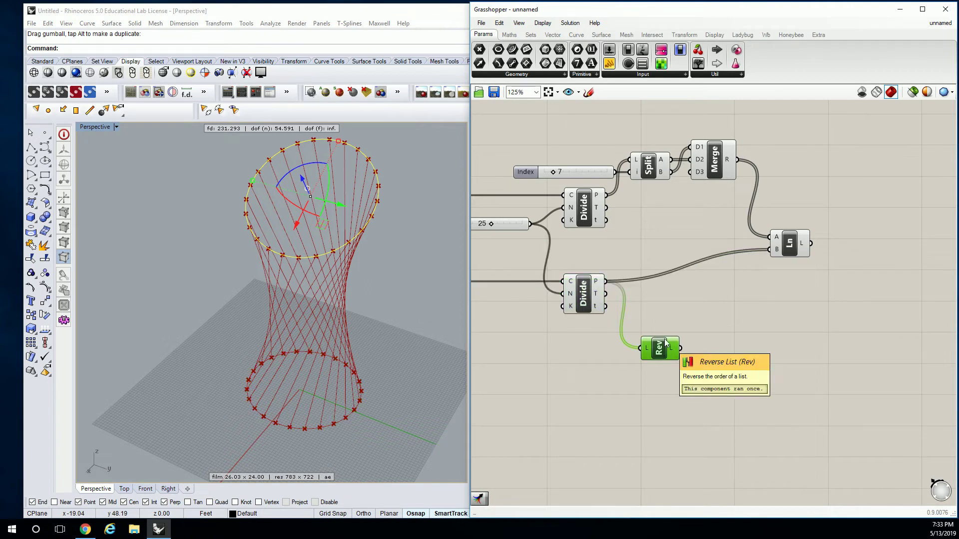
left_click_drag(789, 245, 793, 293, "alt")
left_click(700, 342)
left_click_drag(682, 349, 775, 302)
right_click_drag(316, 350, 336, 308)
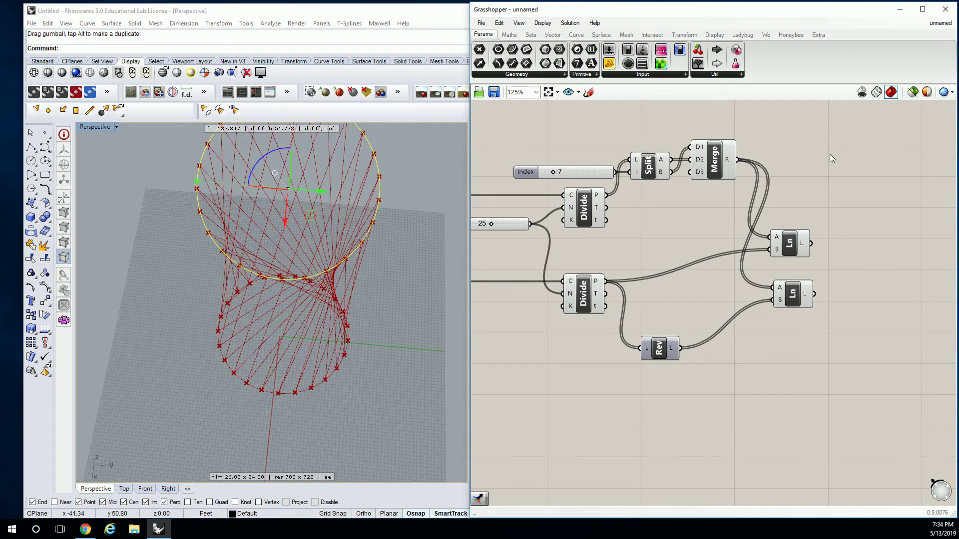
Add a Point List on the reversed points with a Size slider set to 4
left_click(714, 35)
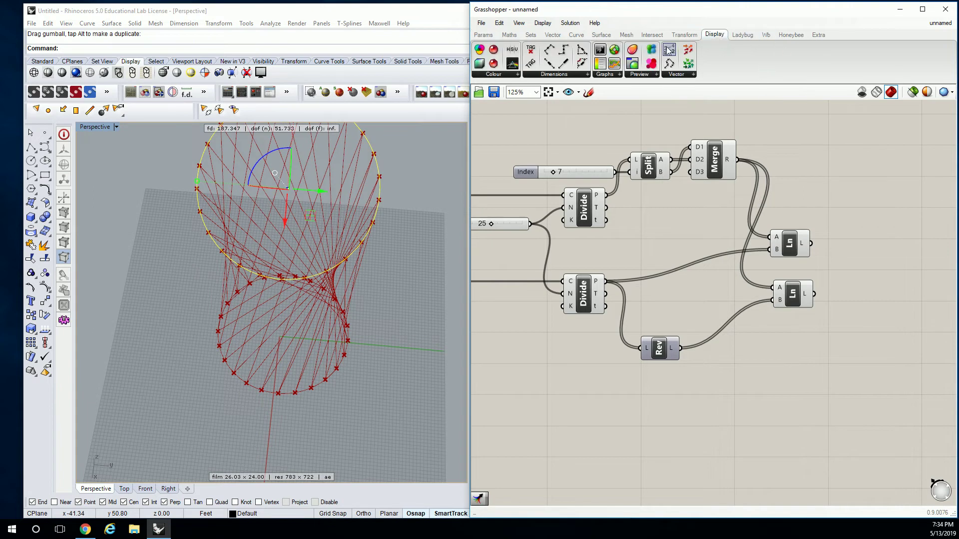
left_click_drag(668, 50, 709, 220)
right_click_drag(708, 219, 748, 212)
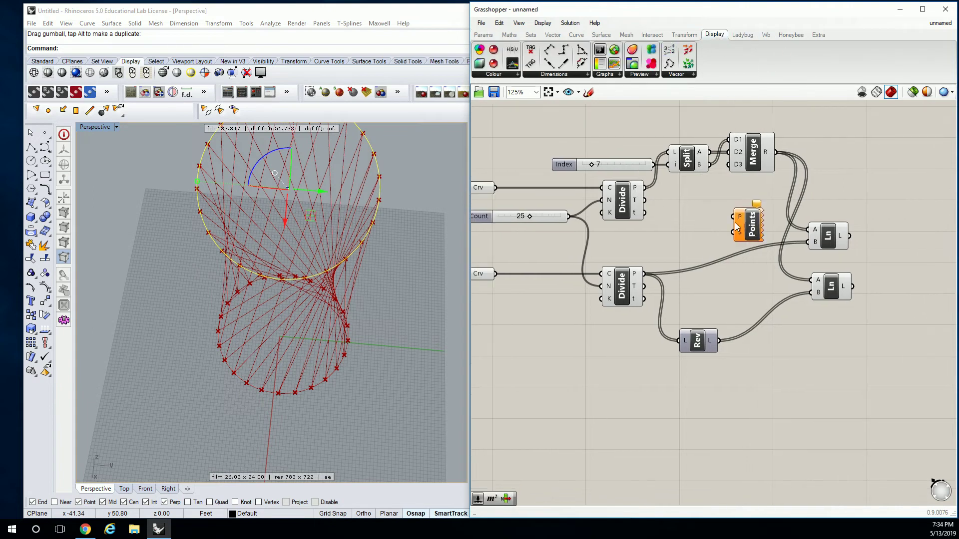
left_click_drag(747, 211, 748, 363)
double_click(671, 394)
type("50")
key("Return")
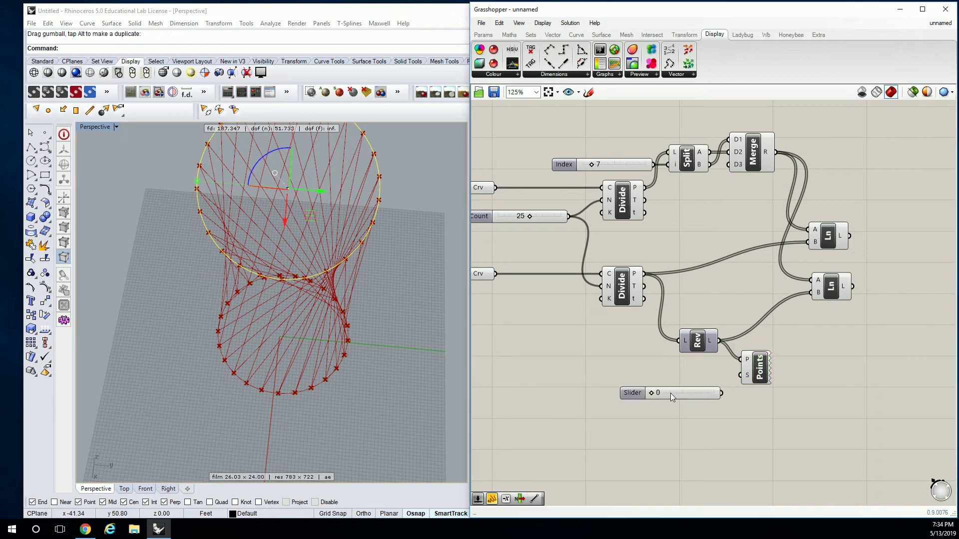
left_click_drag(721, 394, 741, 376)
left_click_drag(661, 394, 699, 391)
right_click_drag(375, 370, 297, 389)
scroll(297, 390, "up", 4)
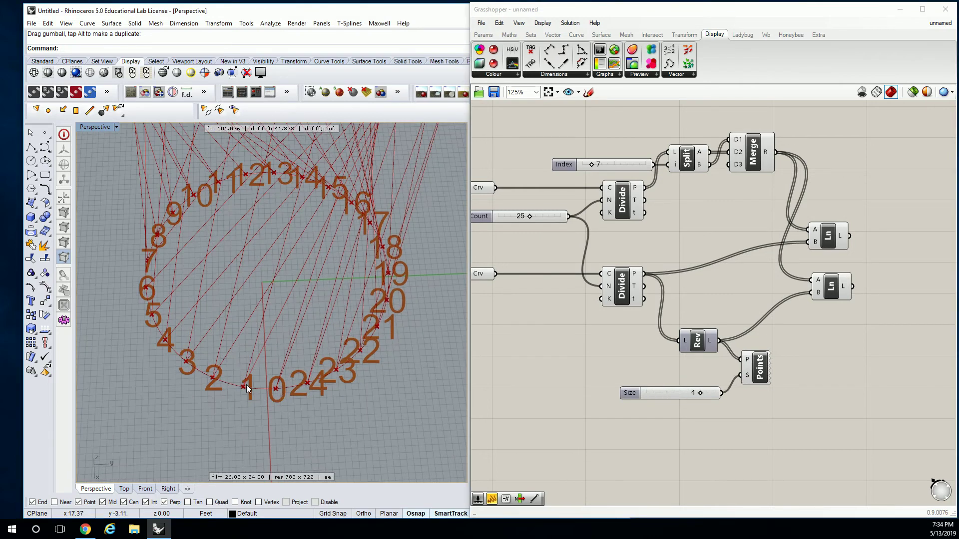
scroll(248, 388, "down", 3)
Copy the Point List and Size slider above Merge and wire the upper Divide's points in
left_click_drag(786, 367, 694, 410)
key("ctrl+c")
key("ctrl+v")
right_click_drag(754, 348, 720, 388)
left_click_drag(727, 411, 744, 116)
right_click_drag(684, 220, 701, 236)
left_click(654, 262)
left_click_drag(630, 244, 746, 128)
right_click_drag(421, 261, 343, 272)
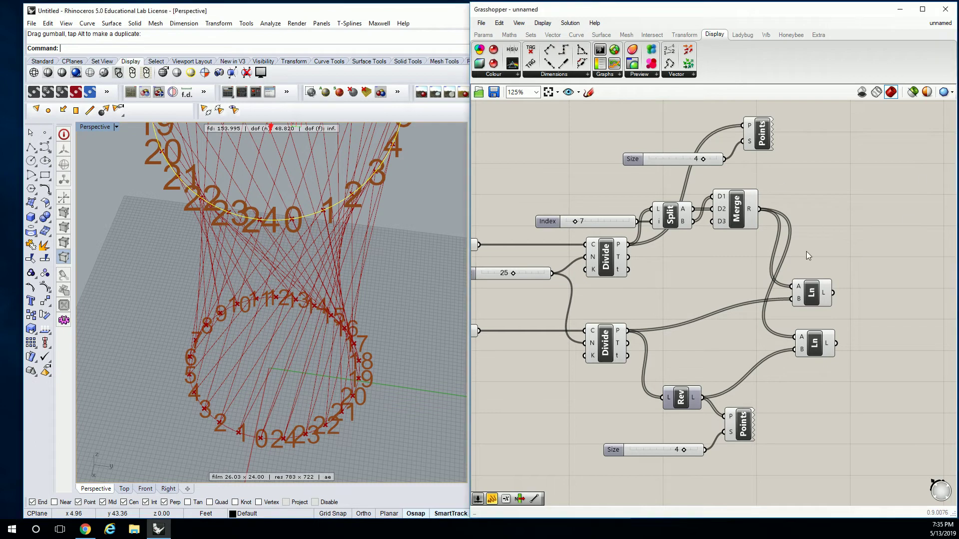
Move both Ln components right and delete the upper Point List and Size slider
right_click_drag(790, 303, 771, 299)
left_click_drag(844, 256, 865, 348)
left_click(751, 298)
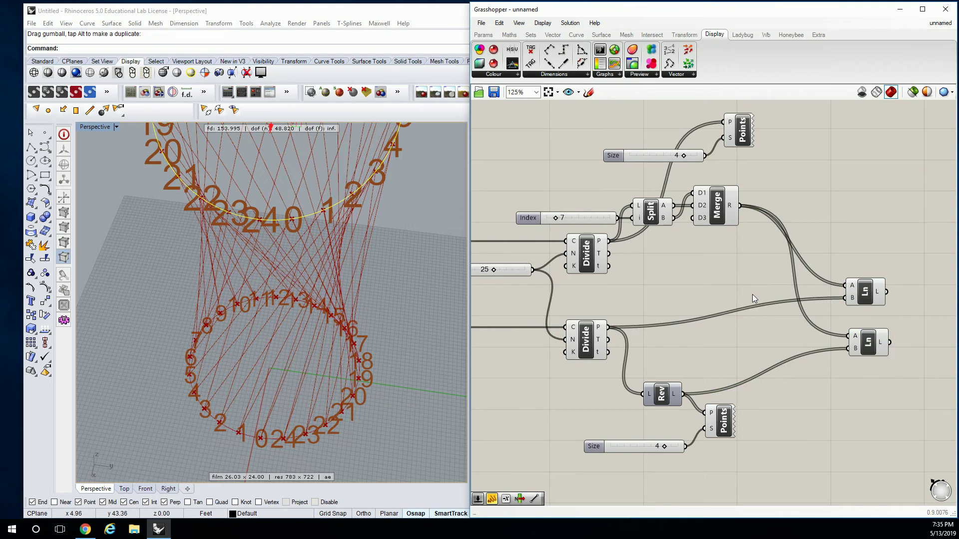
left_click_drag(874, 292, 879, 283)
right_click_drag(766, 372, 805, 326)
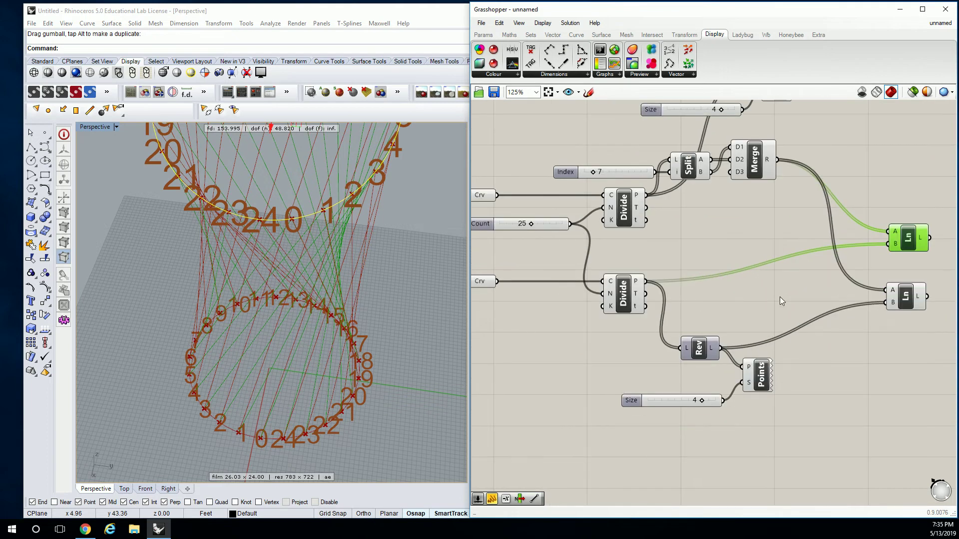
right_click_drag(779, 227, 758, 315)
left_click_drag(803, 147, 697, 211)
key("Delete")
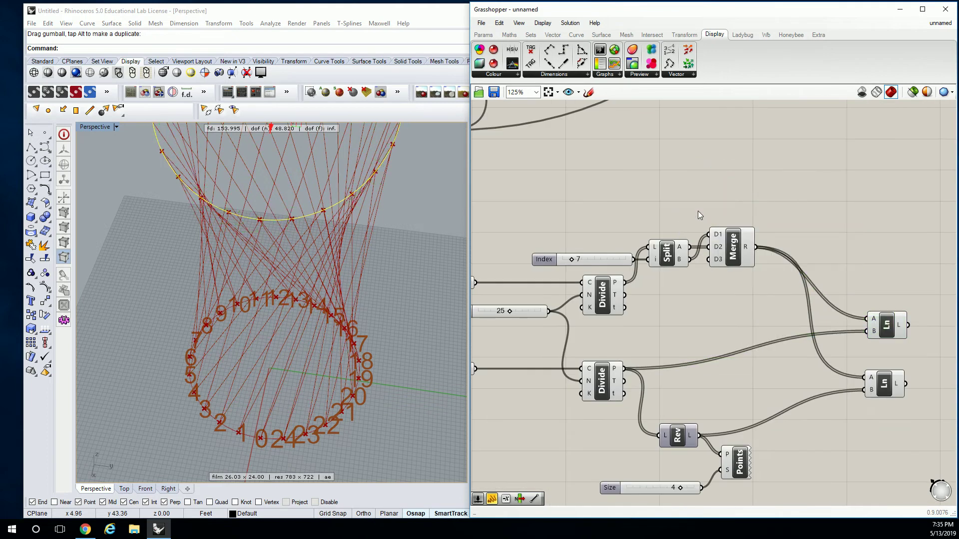
Duplicate Reverse List, feed it the Merge result, and wire its output into the second Ln's A input
right_click_drag(734, 408, 722, 291)
left_click_drag(739, 294, 731, 272)
left_click(666, 324)
left_click_drag(744, 131, 726, 278)
right_click_drag(759, 272, 707, 279)
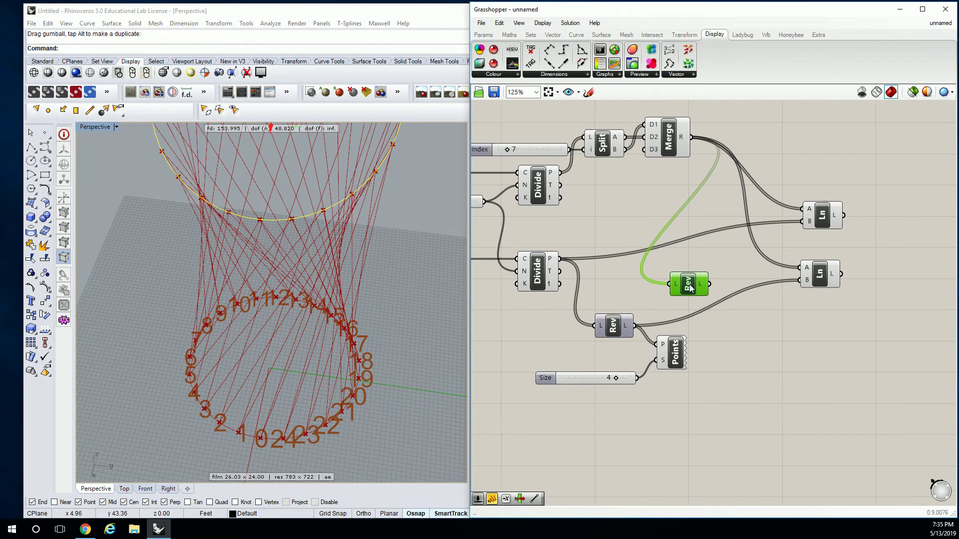
left_click_drag(707, 279, 714, 276)
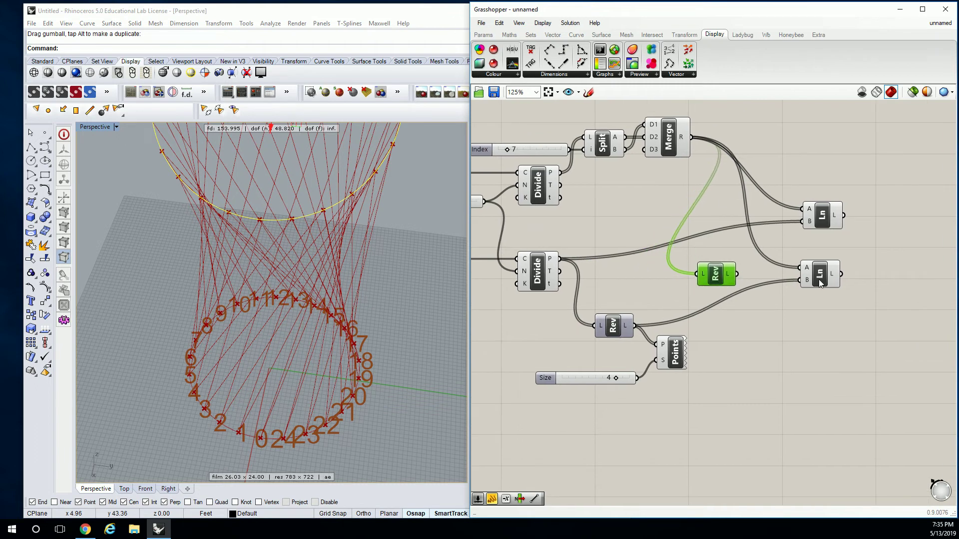
left_click_drag(820, 279, 827, 289)
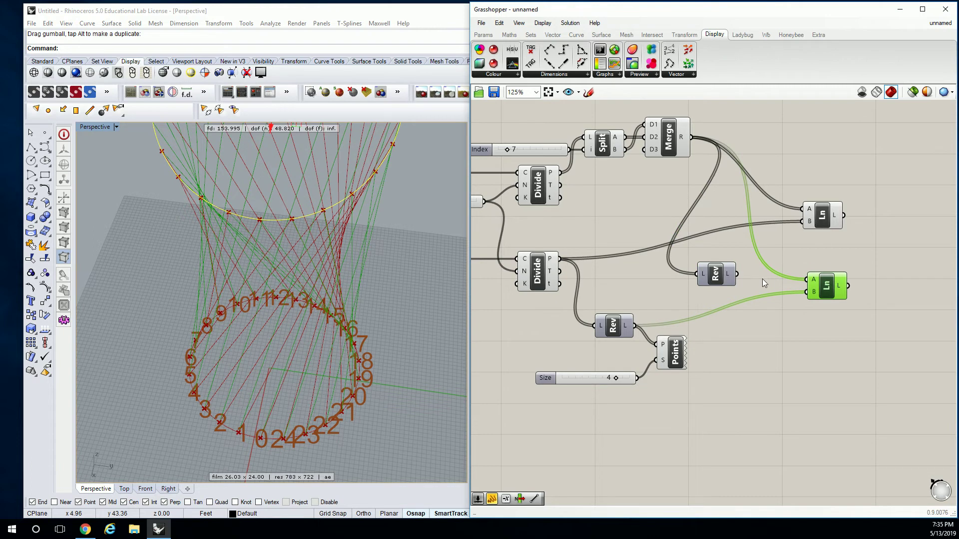
left_click_drag(737, 275, 806, 279)
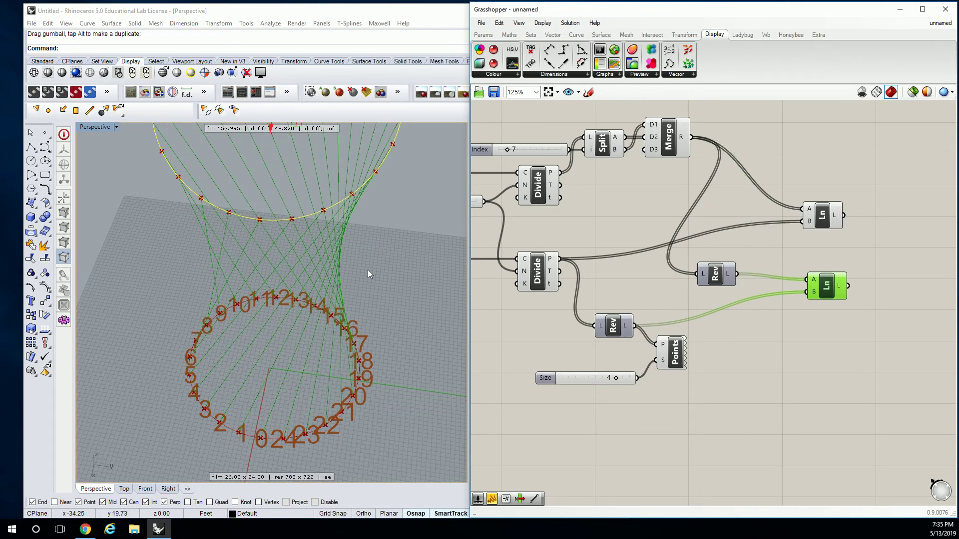
right_click_drag(368, 271, 334, 247)
left_click(810, 259)
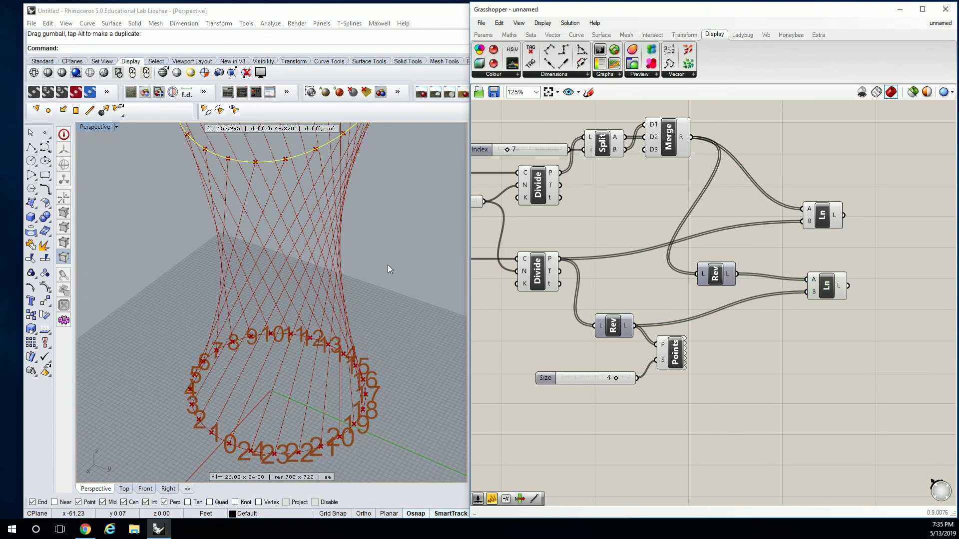
right_click_drag(388, 264, 380, 298)
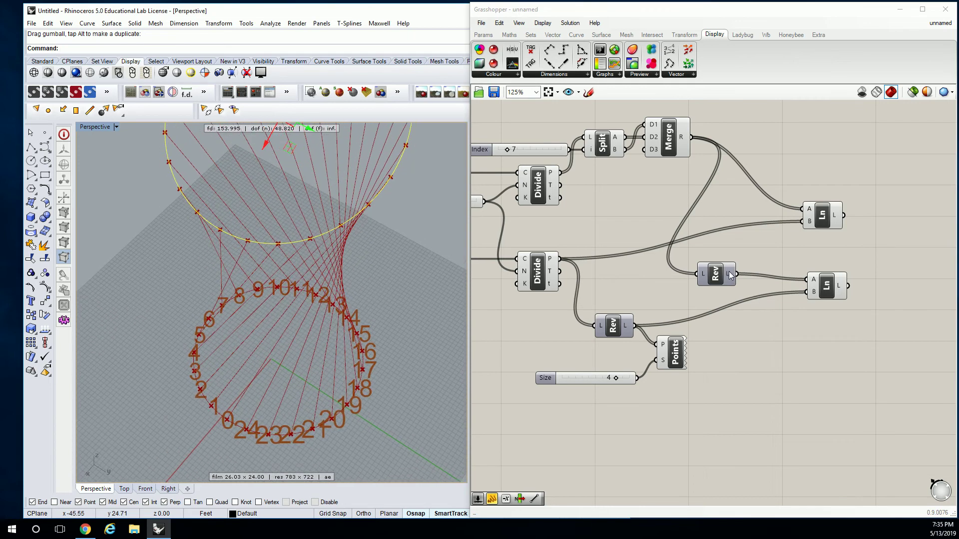
mouse_move(728, 275)
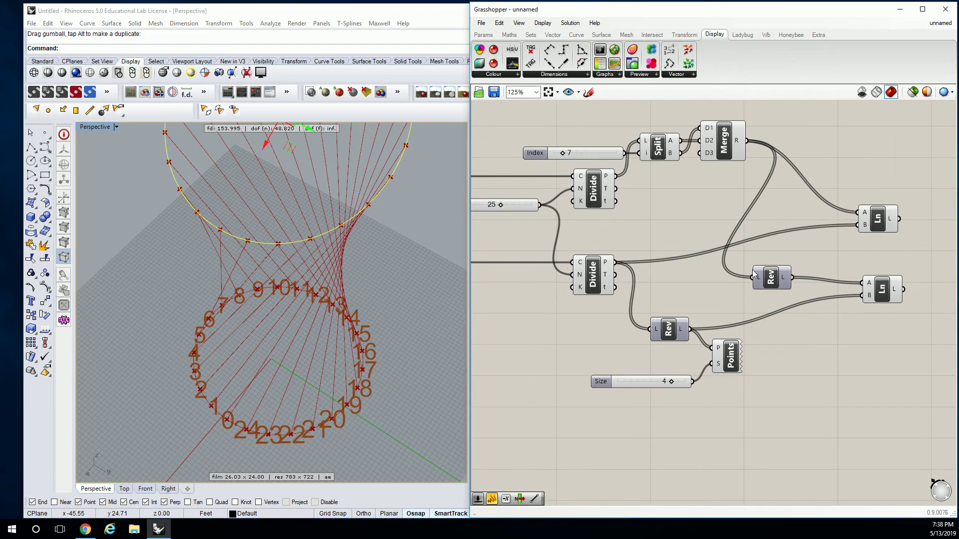
Undo the reversed-merge link to the second Ln and delete the extra Reverse List copy
right_click_drag(345, 319, 325, 288)
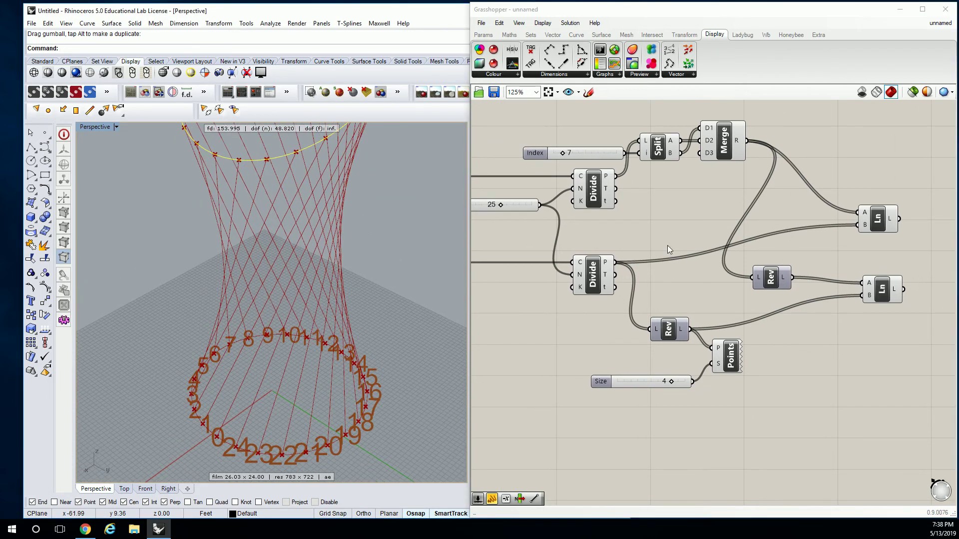
left_click(875, 214)
left_click(880, 254)
left_click(879, 287)
left_click(820, 255)
key("ctrl+z")
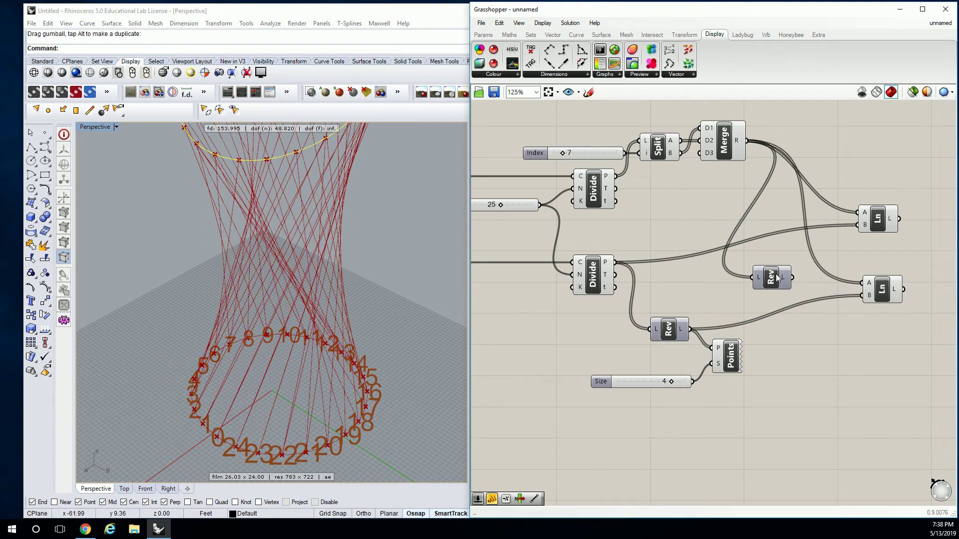
left_click(776, 275)
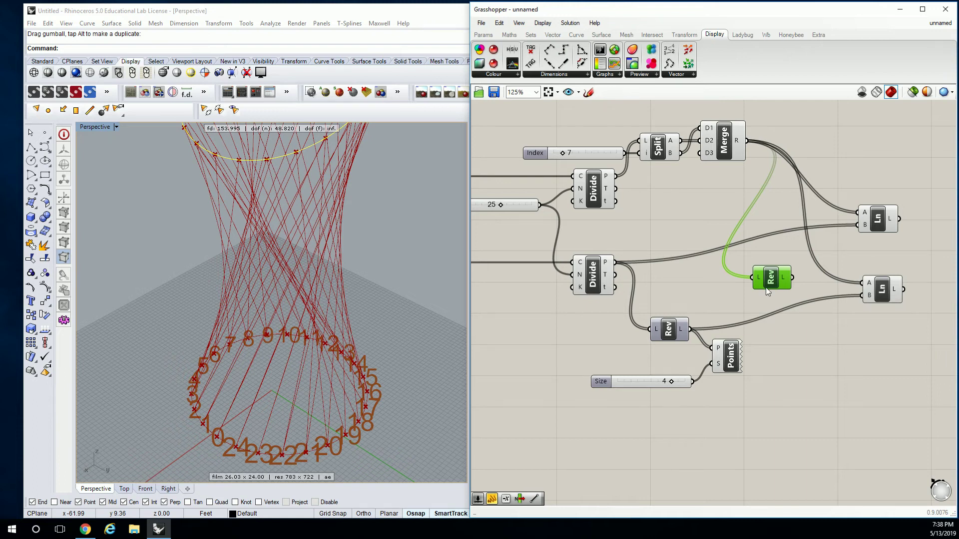
key("Delete")
right_click_drag(352, 224, 429, 285)
Copy the Point List and Size 4 slider above Merge and feed it the merged points
left_click(724, 354)
left_click(650, 379, "shift")
right_click_drag(726, 332, 697, 376)
key("ctrl+c")
key("ctrl+v")
left_click_drag(701, 404, 760, 119)
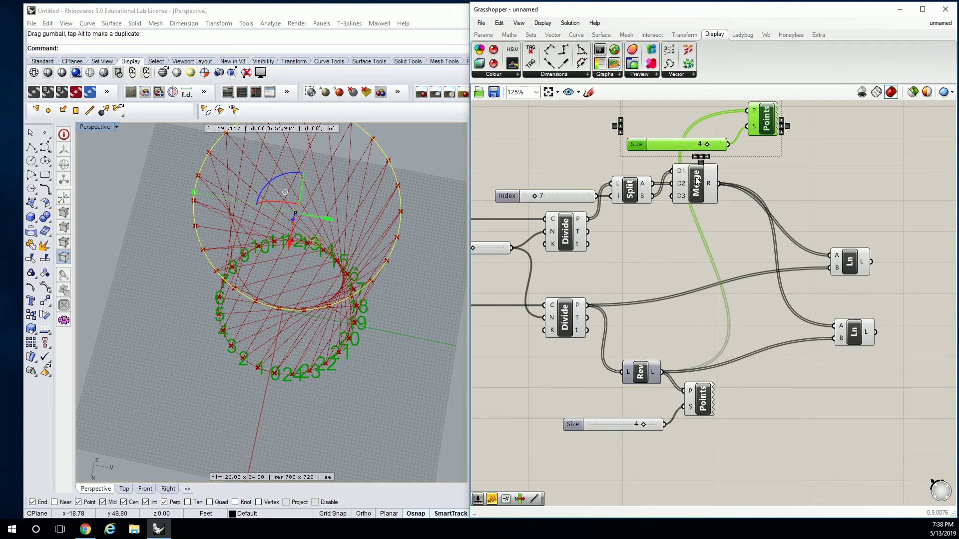
right_click_drag(722, 177, 700, 208)
left_click_drag(697, 215, 730, 142)
right_click_drag(327, 298, 357, 277)
Orbit around the tower to inspect the index labels and twisted lines
left_click(389, 254)
right_click_drag(398, 247, 300, 277)
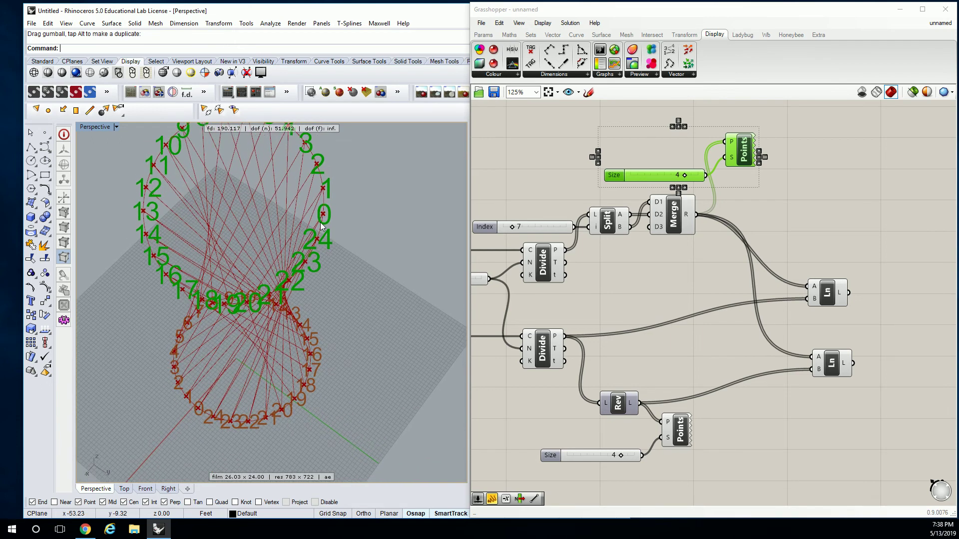
right_click_drag(320, 222, 169, 219)
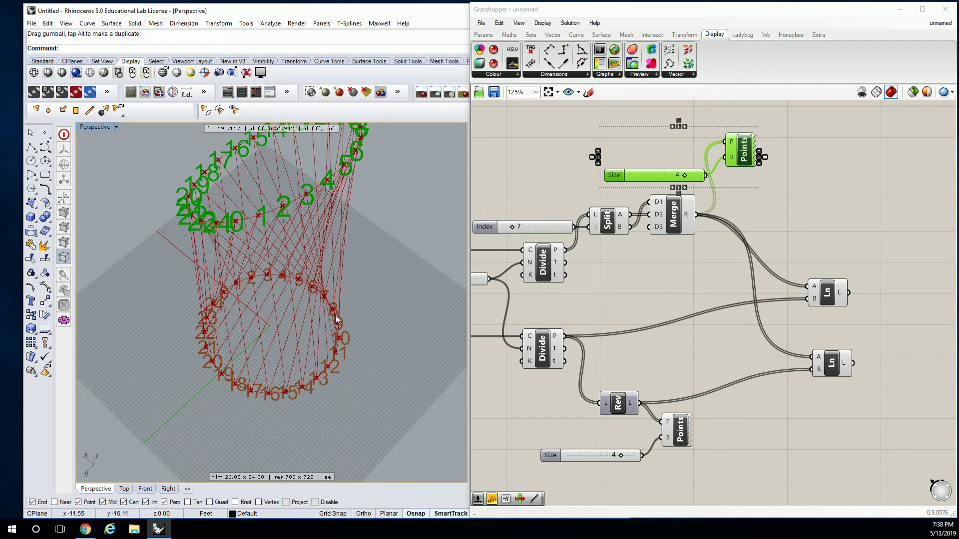
right_click_drag(340, 333, 238, 277)
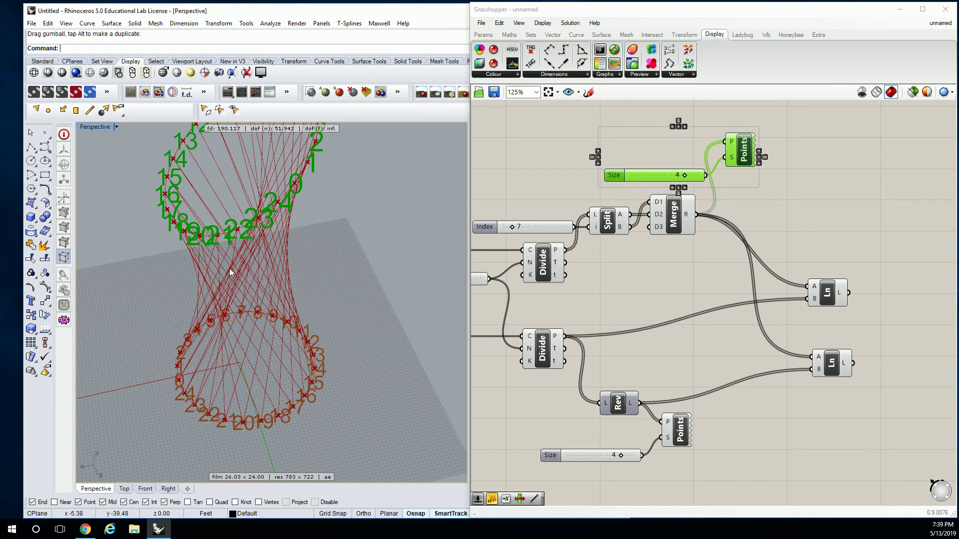
right_click_drag(299, 190, 190, 201)
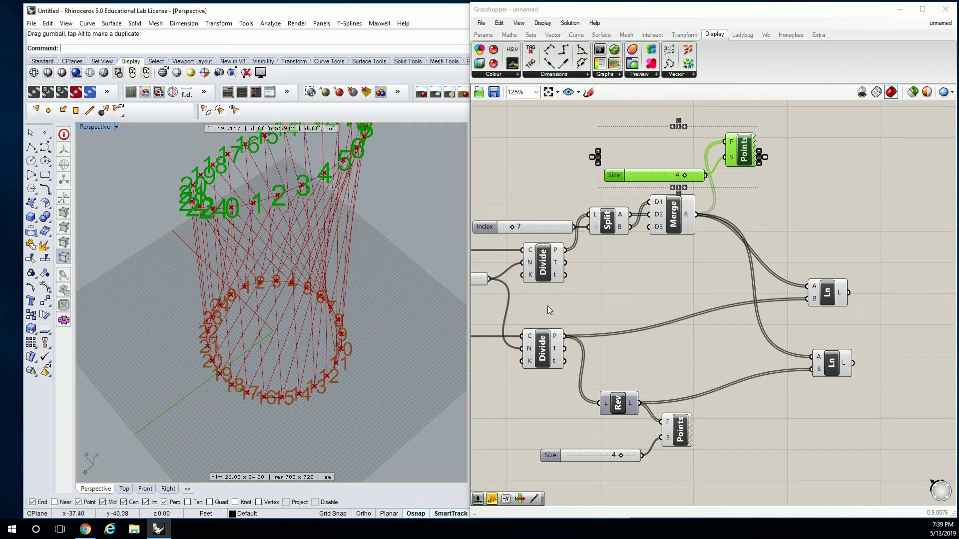
Review the definition, highlighting the Index slider and the lower Points component's points
left_click(694, 274)
right_click_drag(677, 286, 775, 264)
right_click_drag(805, 209, 791, 206)
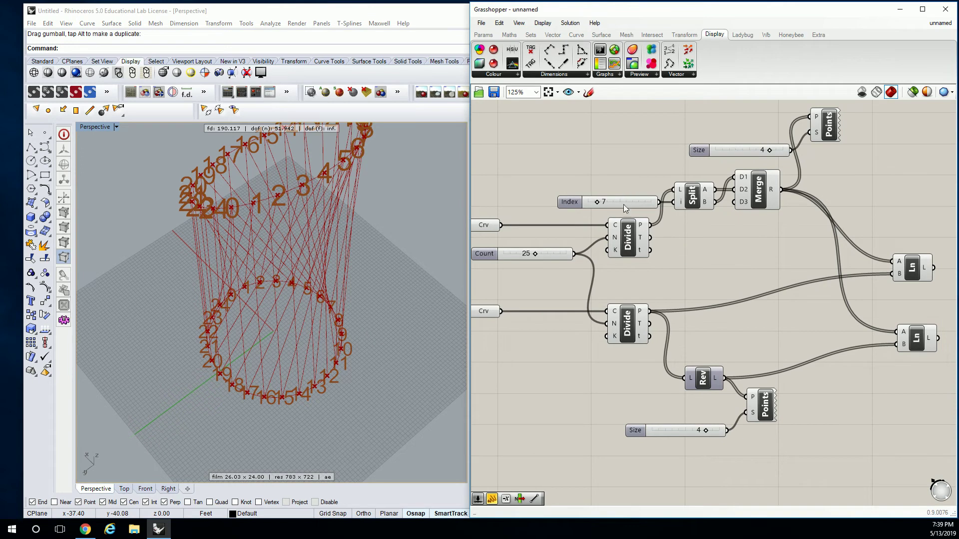
left_click(610, 202)
right_click_drag(624, 179, 584, 180)
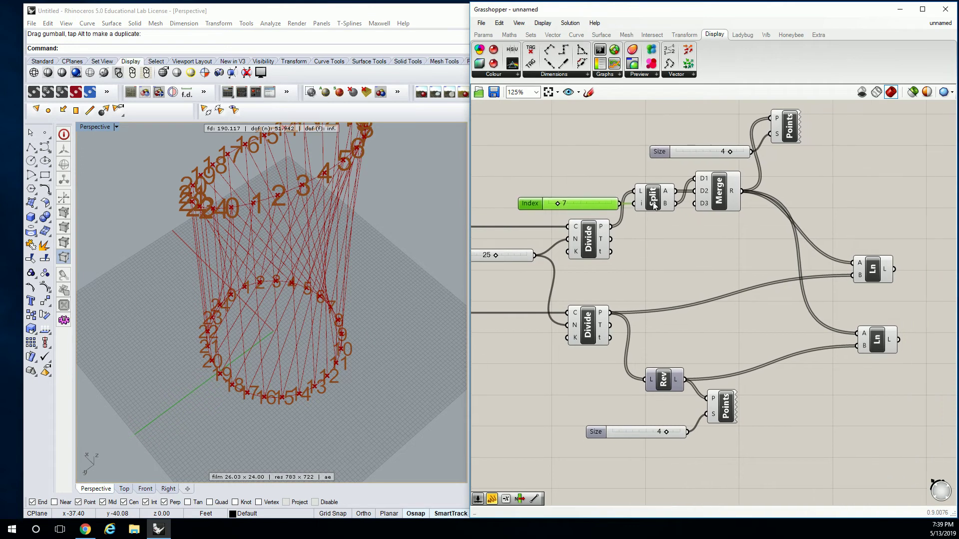
right_click_drag(757, 179, 745, 184)
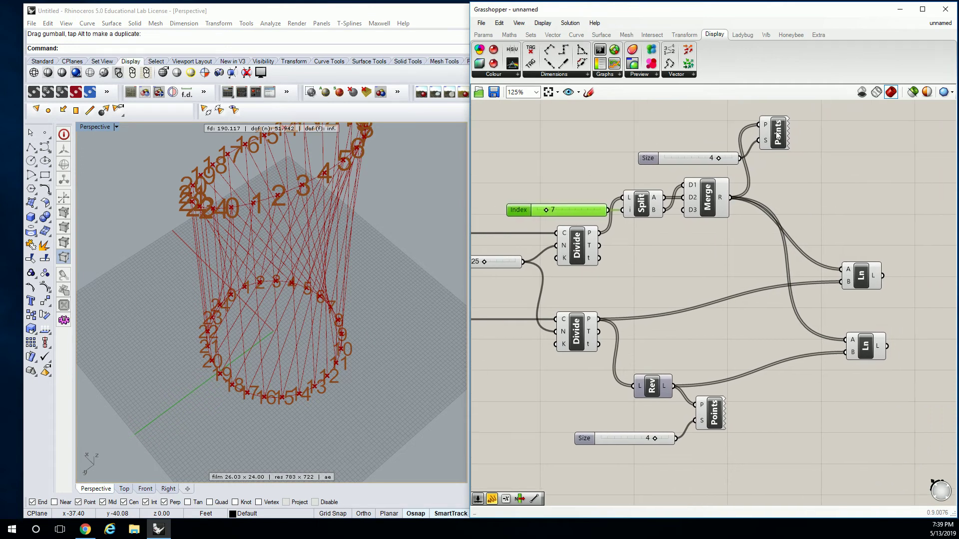
left_click(694, 257)
right_click_drag(730, 347, 694, 282)
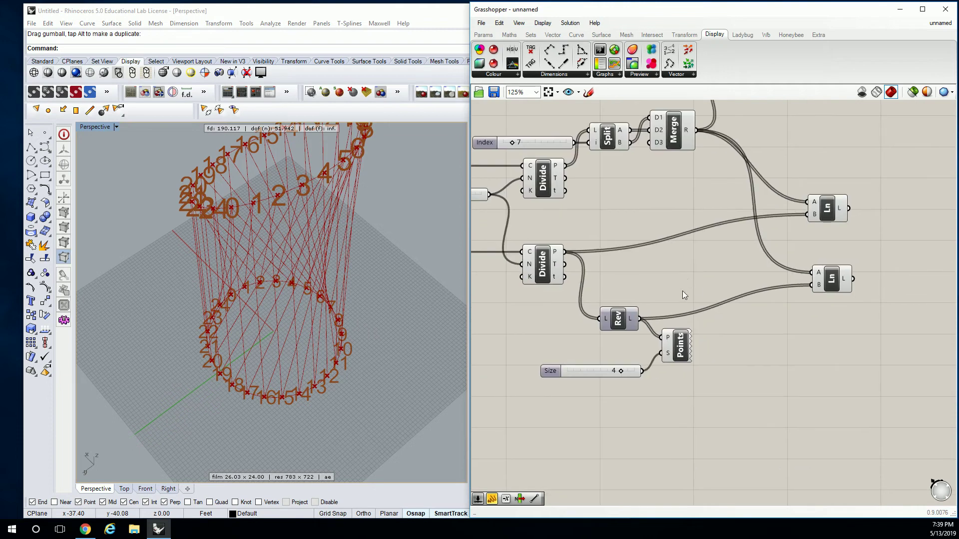
left_click(682, 361)
left_click(670, 301)
Copy the Split and Merge pair and place the duplicate below the originals
left_click(509, 35)
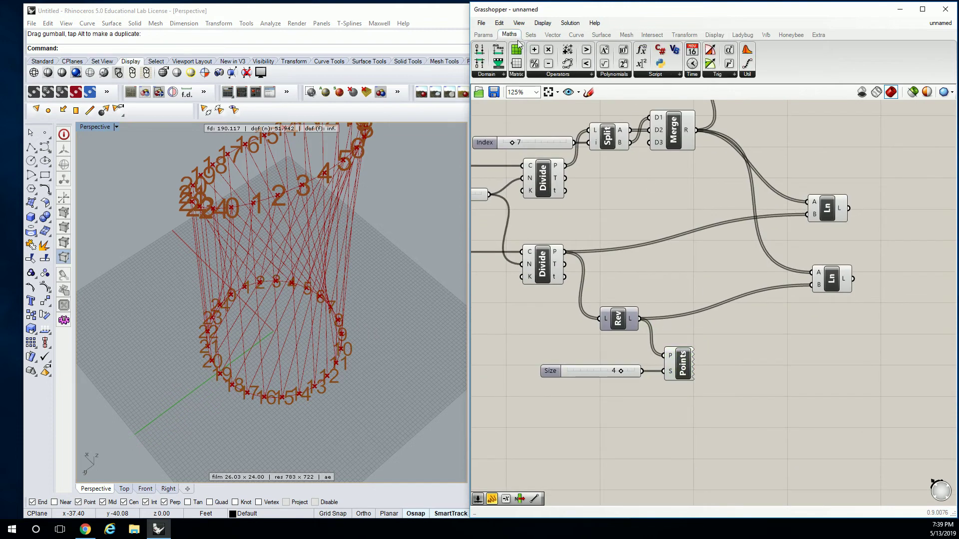
right_click_drag(620, 166, 672, 184)
left_click_drag(724, 131, 644, 163)
left_click(730, 121)
key("ctrl+c")
key("ctrl+v")
left_click_drag(736, 153, 774, 278)
left_click(713, 199)
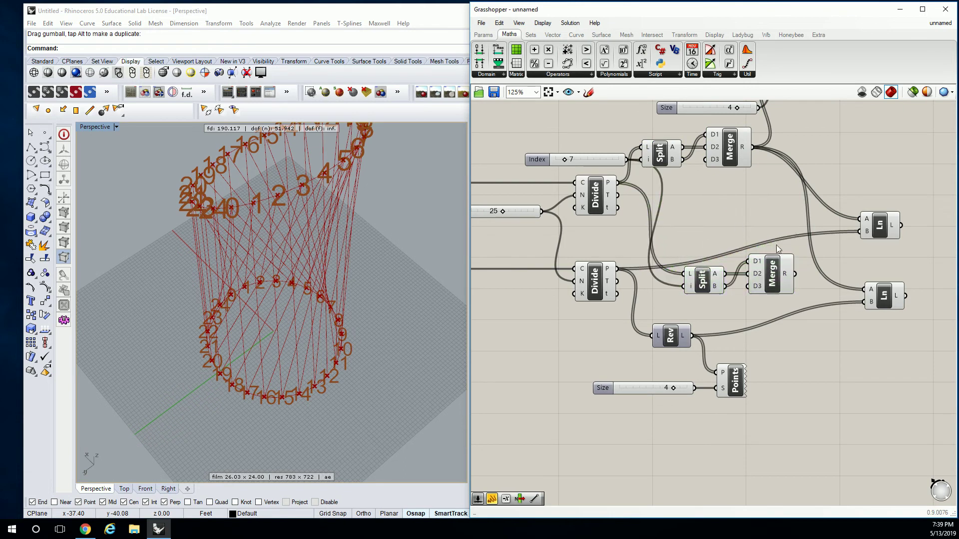
Give the copied Split's index input the expression x-1, after undoing a faulty first attempt
right_click(690, 286)
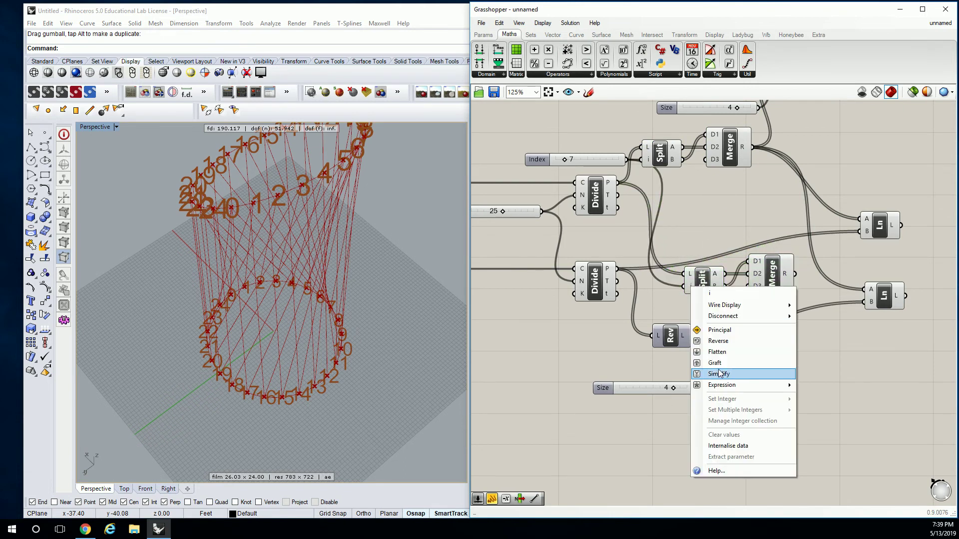
mouse_move(722, 385)
left_click(821, 397)
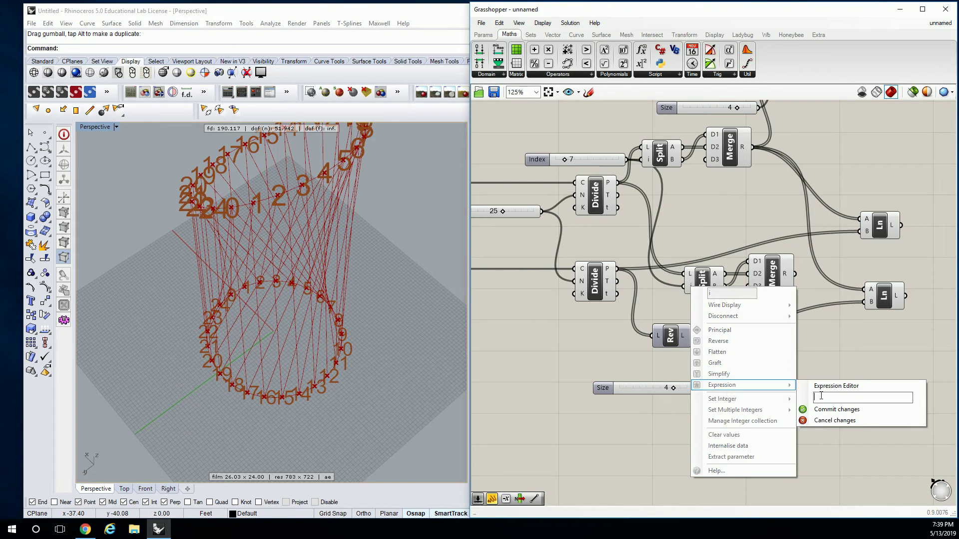
type("xx")
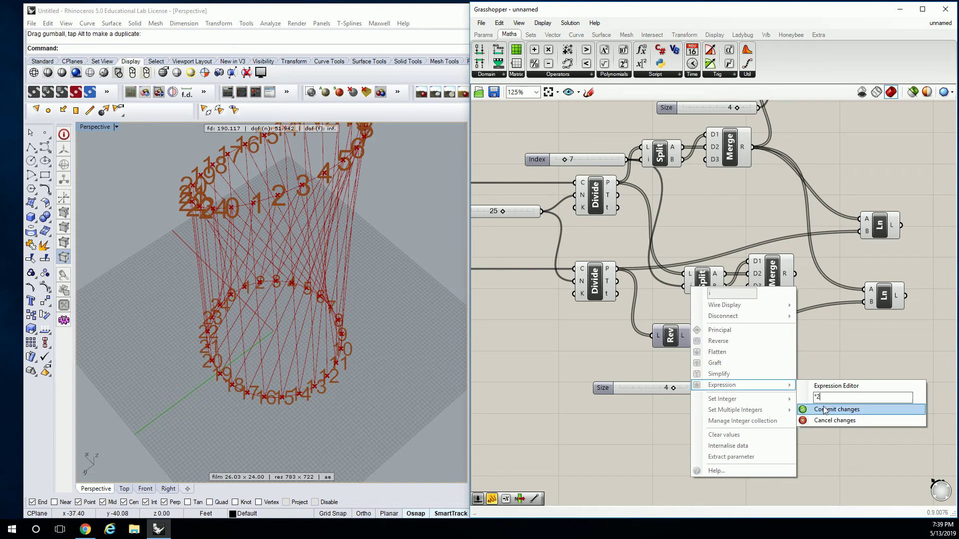
left_click(837, 409)
key("ctrl+z")
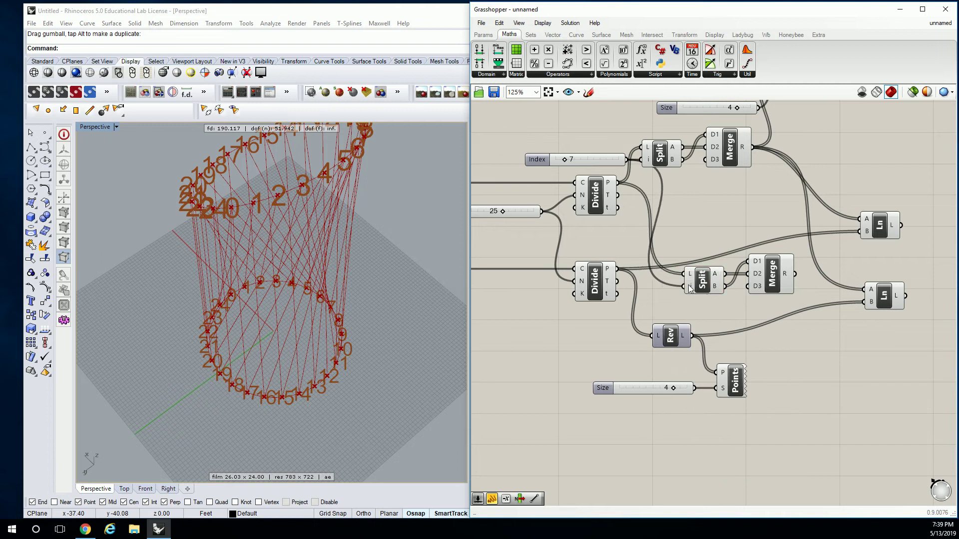
right_click(690, 287)
mouse_move(749, 383)
left_click(835, 395)
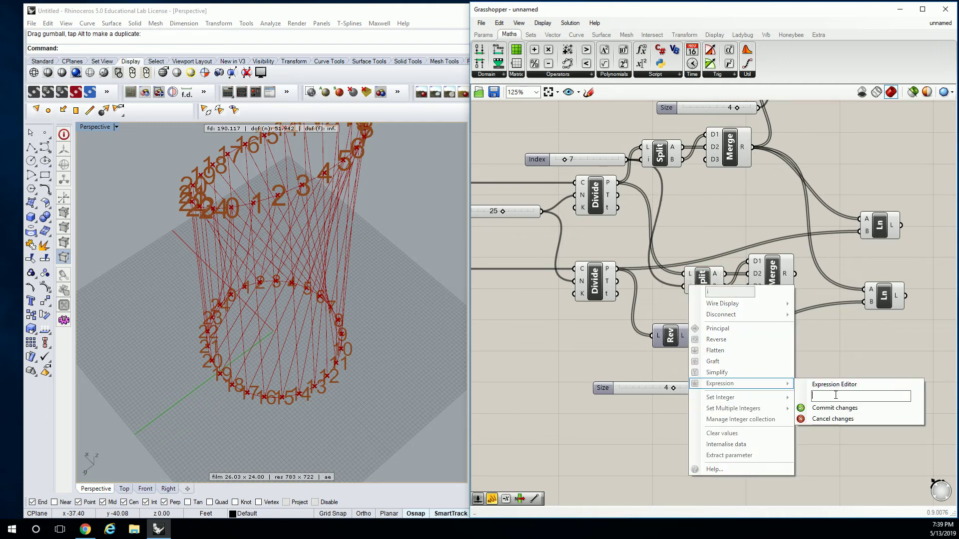
type("x-1")
left_click(837, 407)
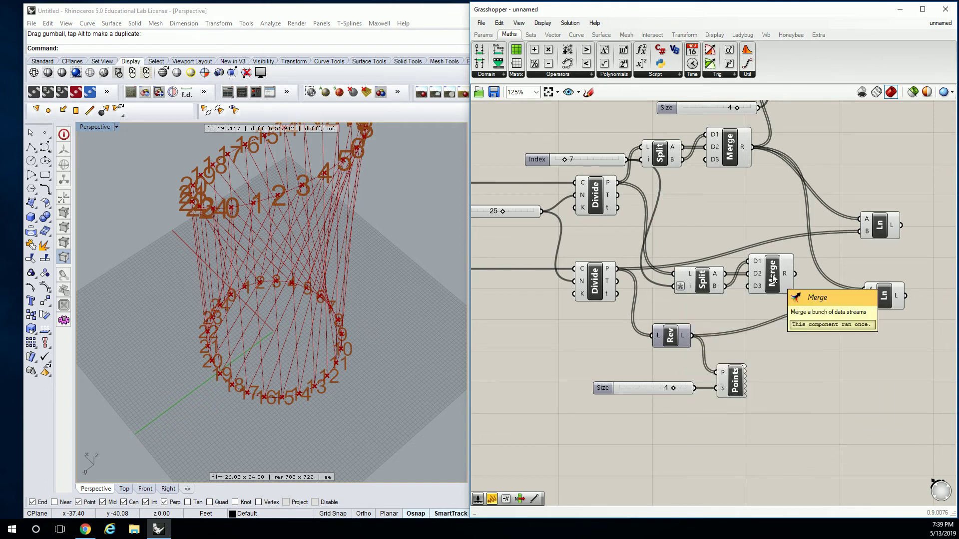
Wire the lower Merge result into the lower Ln's A input and check the hourglass lattice
right_click_drag(793, 273, 759, 284)
left_click_drag(761, 285, 825, 304)
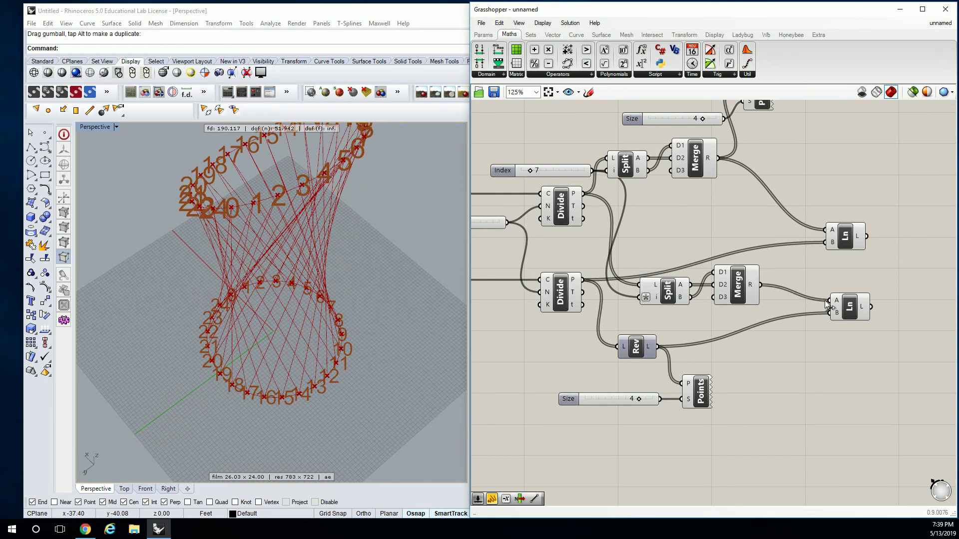
right_click_drag(364, 274, 310, 257)
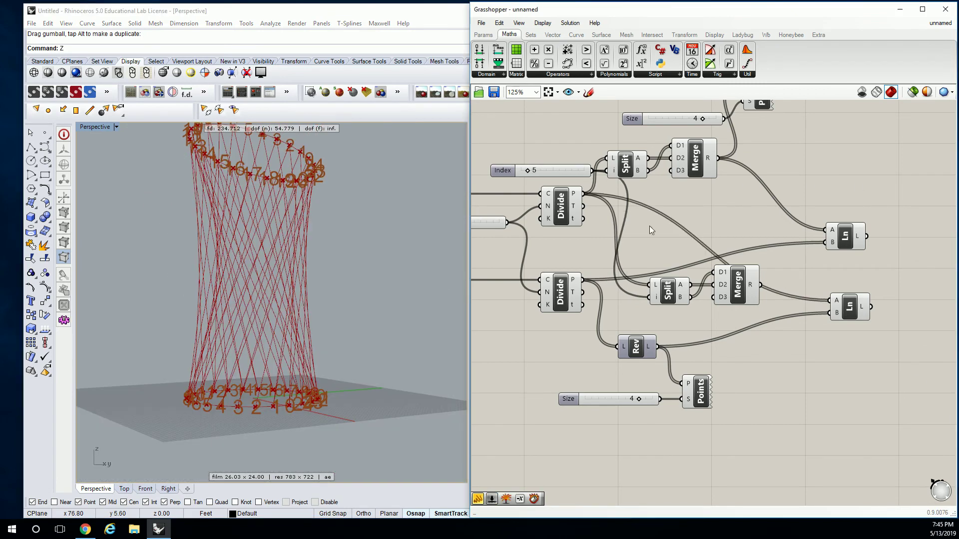
mouse_move(280, 254)
right_mouse_down()
mouse_move(267, 311)
mouse_move(292, 289)
mouse_move(244, 290)
mouse_move(242, 227)
mouse_move(252, 263)
mouse_move(272, 256)
right_mouse_up()
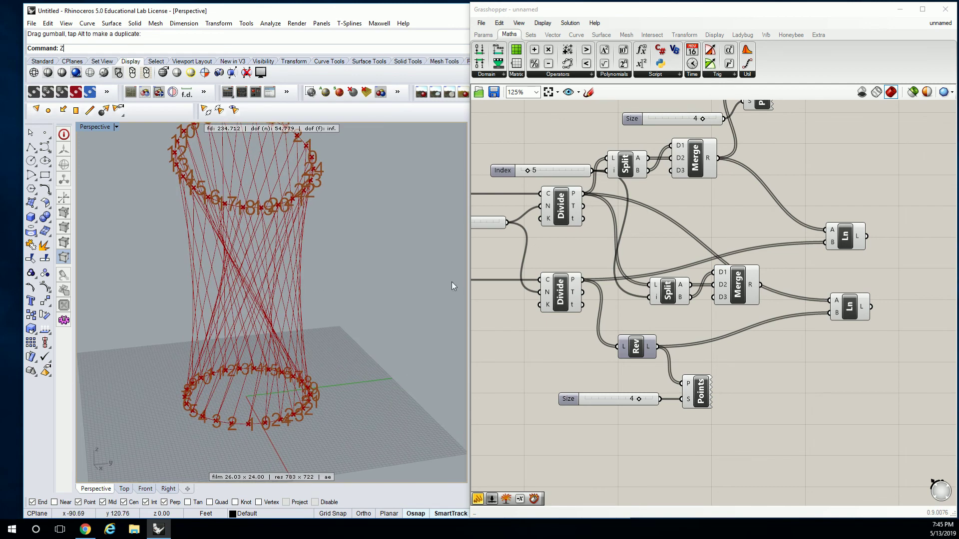
Delete the duplicate Split and Merge pair from the definition
left_click(616, 236)
scroll(642, 248, "down", 1)
left_click(718, 283)
right_click_drag(723, 264, 682, 247)
left_click(623, 270, "shift")
key("Delete")
Move the upper Line component up beside the Merge component
right_click_drag(642, 271, 684, 273)
left_click(805, 226)
left_click_drag(805, 227, 768, 173)
left_click(774, 193)
left_click(805, 280)
left_click(745, 229)
Alt-drag a copy of Rev, fed by the upper ring's Divide points, and label its output
left_click(632, 315)
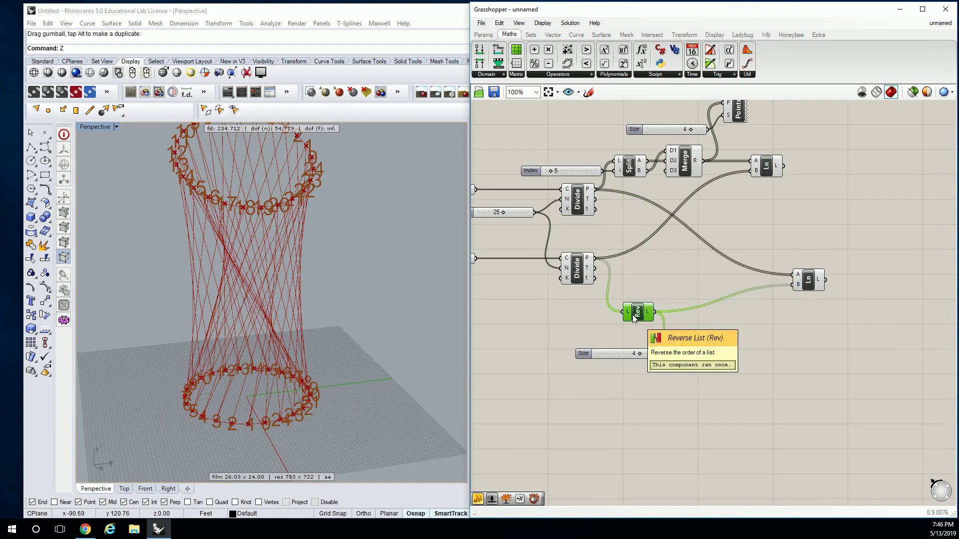
left_click_drag(632, 315, 642, 249, "alt")
left_click_drag(595, 189, 636, 271)
right_click_drag(729, 185, 724, 202)
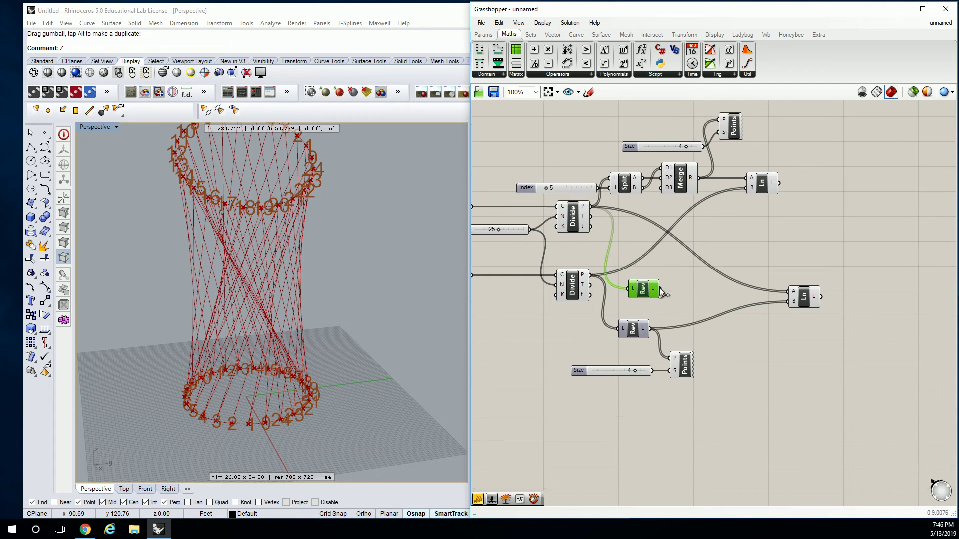
left_click_drag(661, 288, 718, 120)
right_click_drag(400, 227, 293, 265)
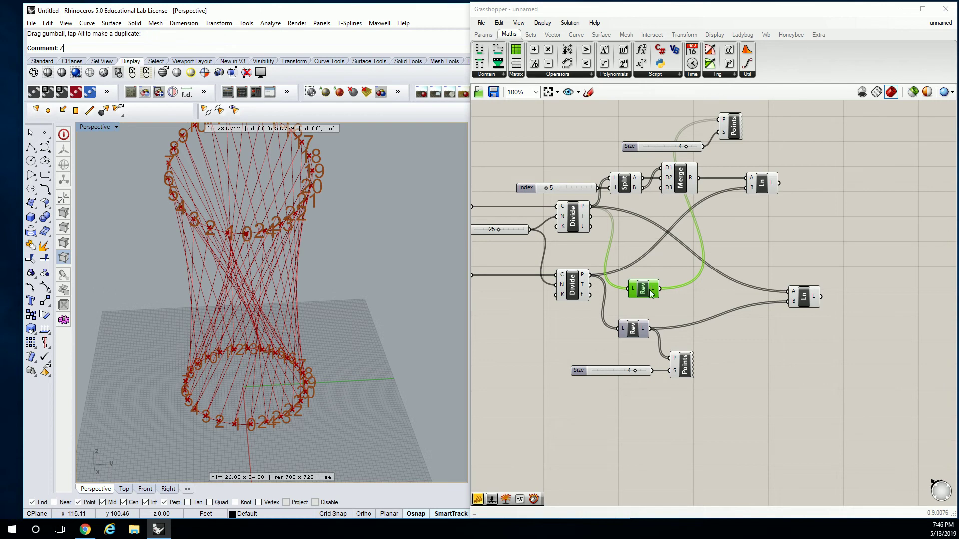
Drive the lower Line's A input with the reversed upper-ring points, forming a straight lattice cylinder
left_click_drag(655, 292, 788, 292)
right_click_drag(354, 292, 319, 385)
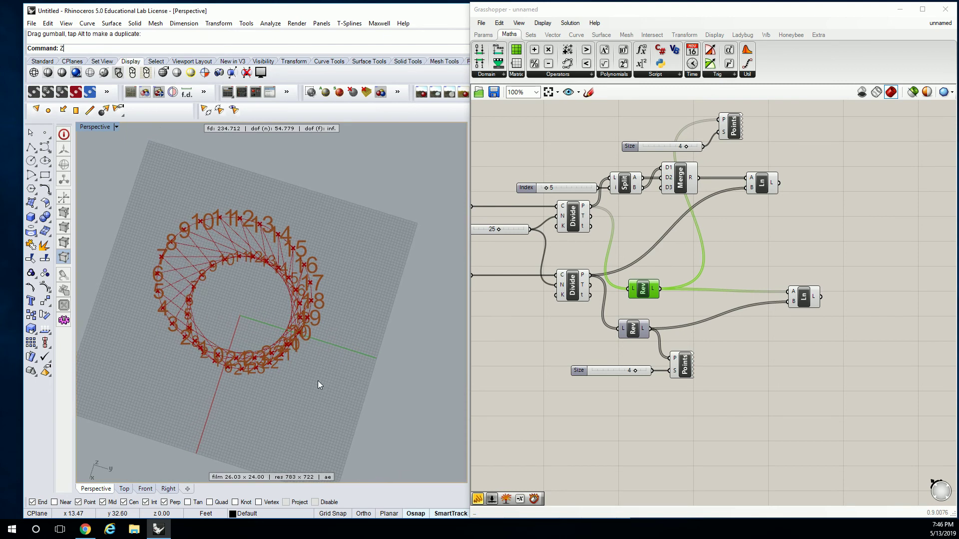
right_click_drag(711, 291, 744, 248)
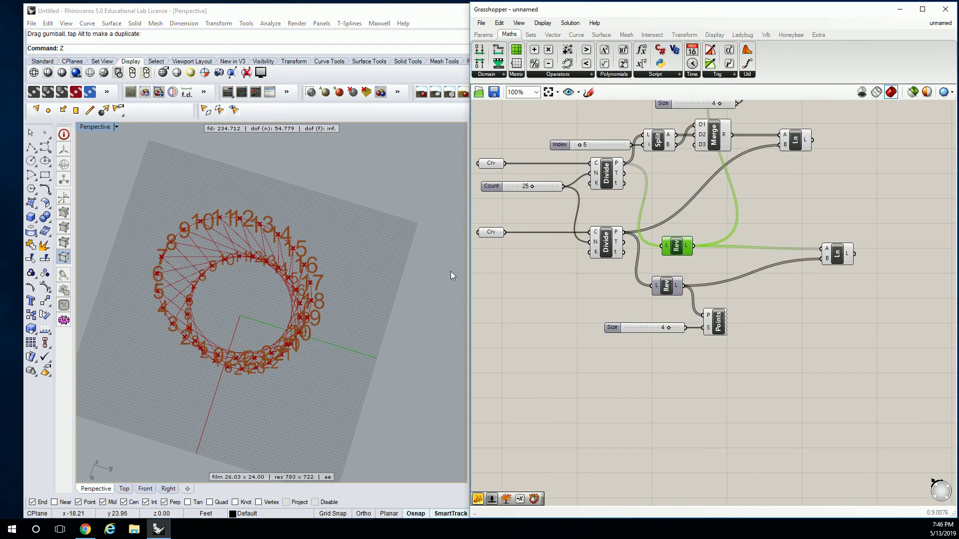
right_click_drag(254, 311, 349, 238)
right_click_drag(756, 250, 705, 262)
left_click_drag(708, 360, 626, 302)
left_click(332, 285)
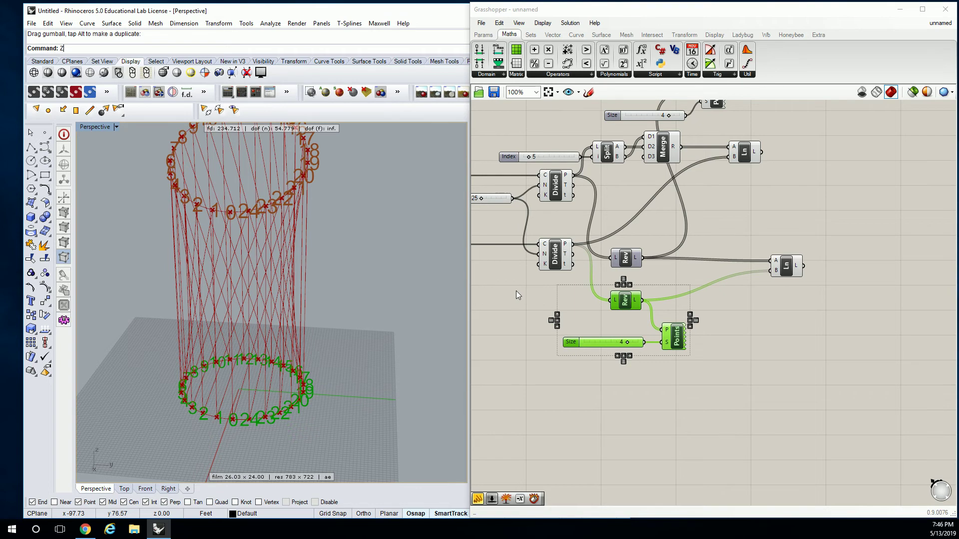
Alt-drag a copy of the Split and Merge pair below the original
left_click(673, 214)
right_click_drag(673, 215, 664, 217)
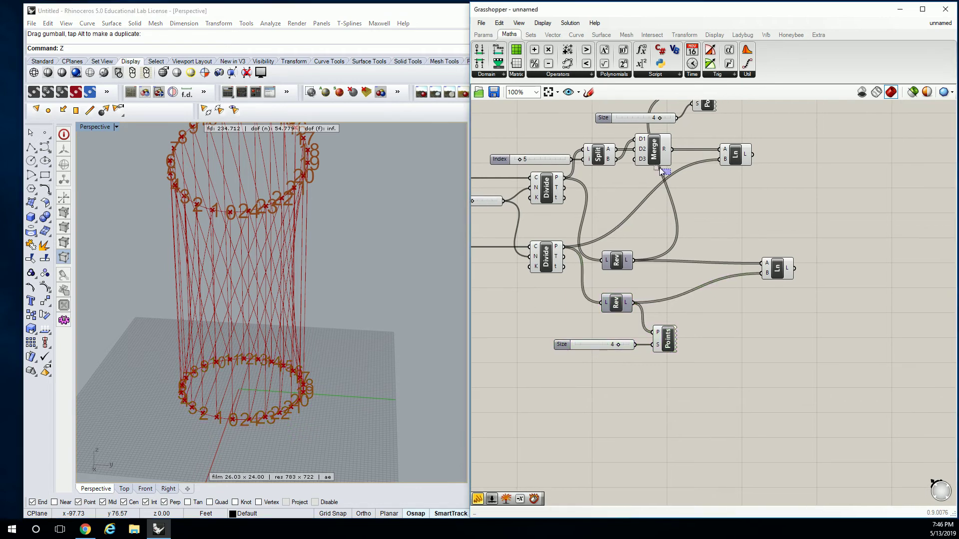
left_click_drag(654, 168, 729, 243)
left_click_drag(780, 273, 810, 274)
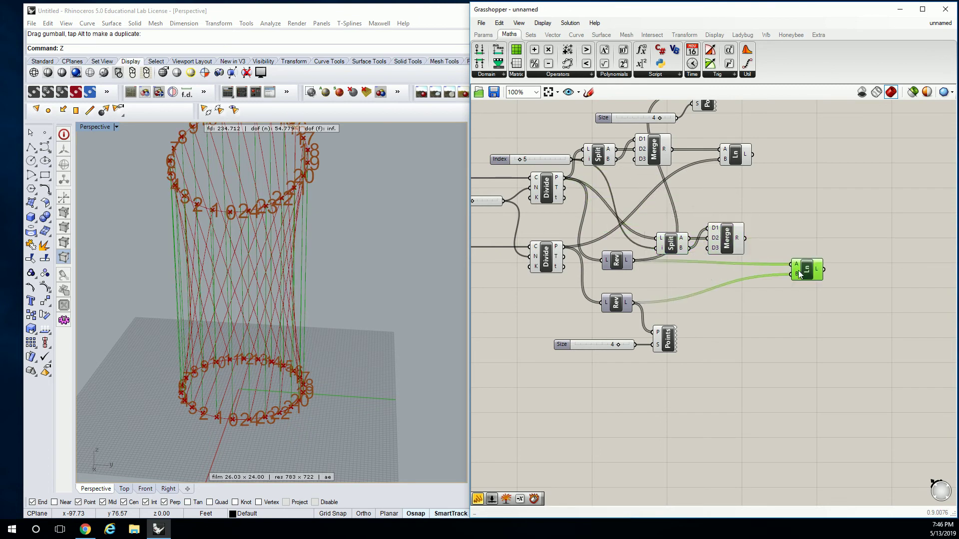
Wire the Rev output into the new Split and its Merge into the lower Line's A input
left_click_drag(633, 260, 658, 237)
left_click(750, 211)
right_click_drag(750, 212, 682, 206)
left_click_drag(677, 232, 724, 258)
Inspect the hourglass diagrid, highlighting the upper and lower Line sets in turn
right_click_drag(395, 237, 396, 336)
scroll(341, 319, "up", 6)
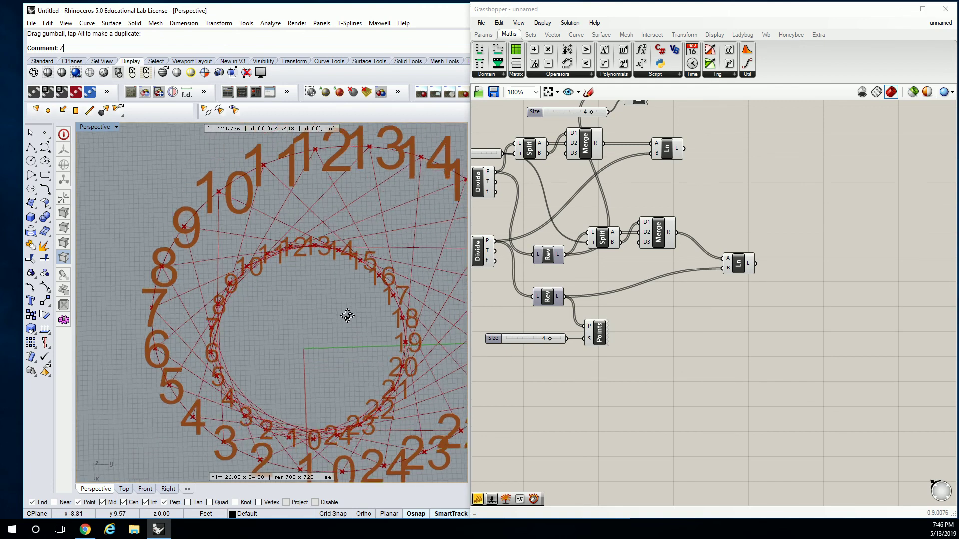
right_click_drag(342, 319, 290, 224)
scroll(299, 197, "down", 6)
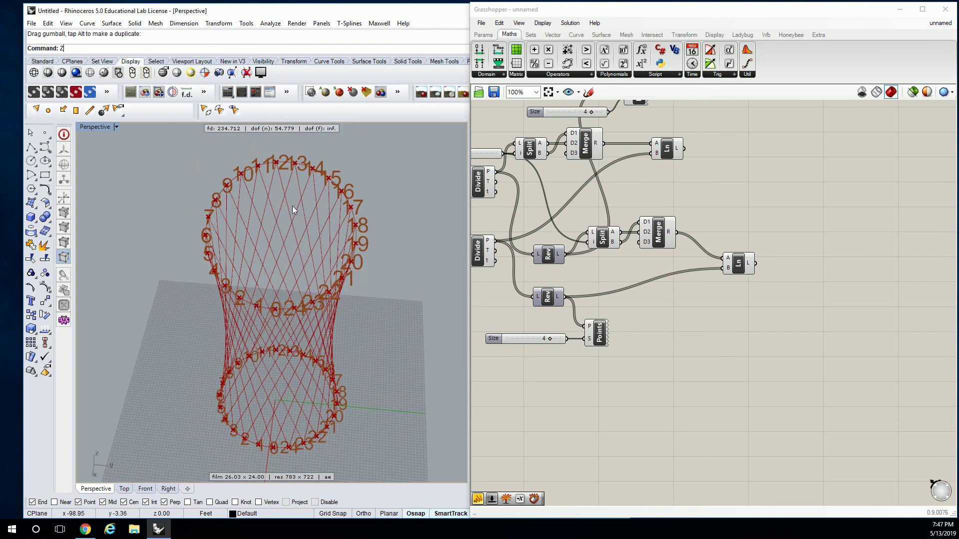
left_click(667, 148)
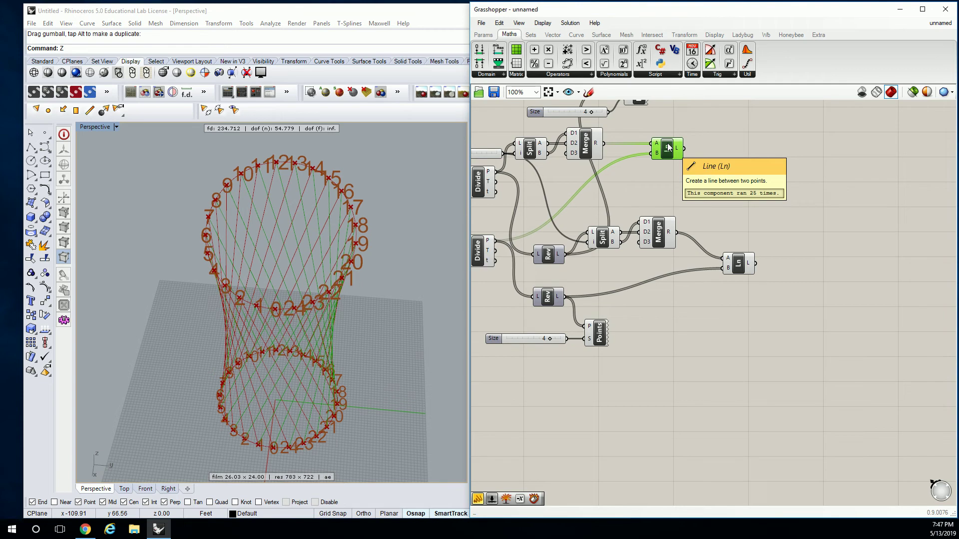
left_click(739, 267)
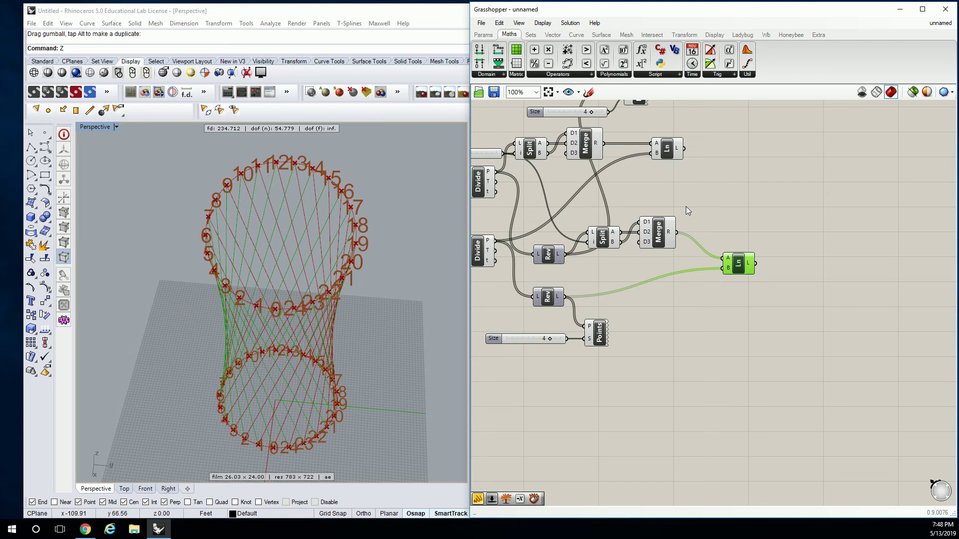
left_click(734, 196)
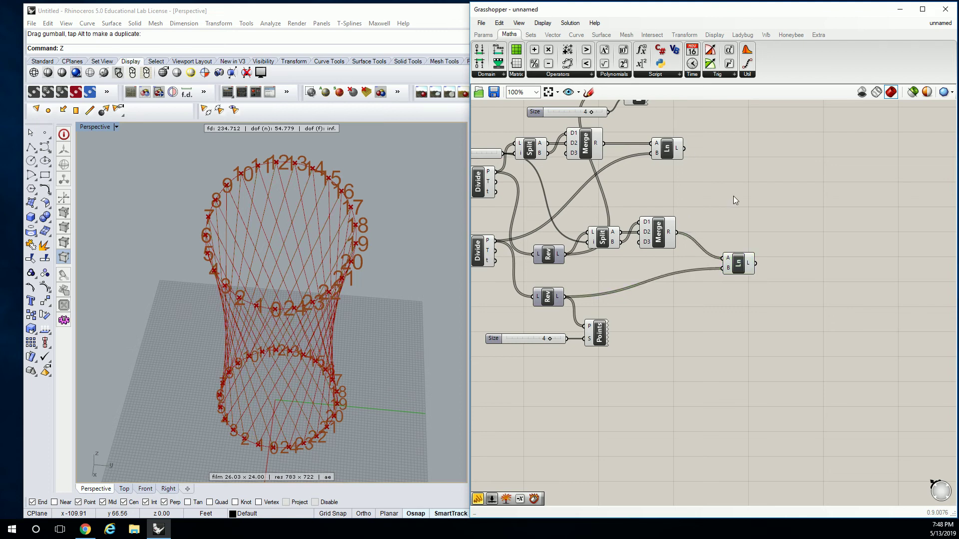
right_click_drag(651, 218, 786, 224)
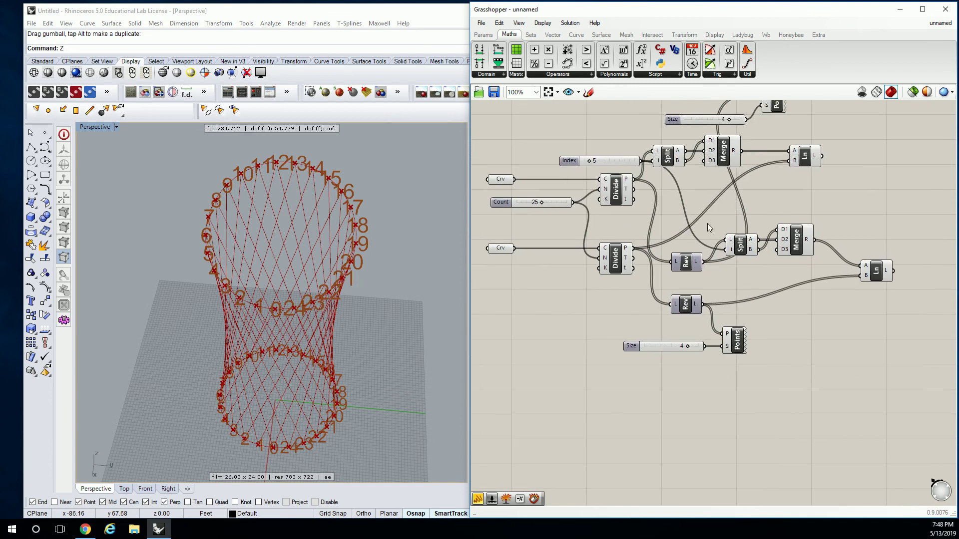
right_click_drag(707, 223, 740, 240)
right_click_drag(349, 304, 361, 287)
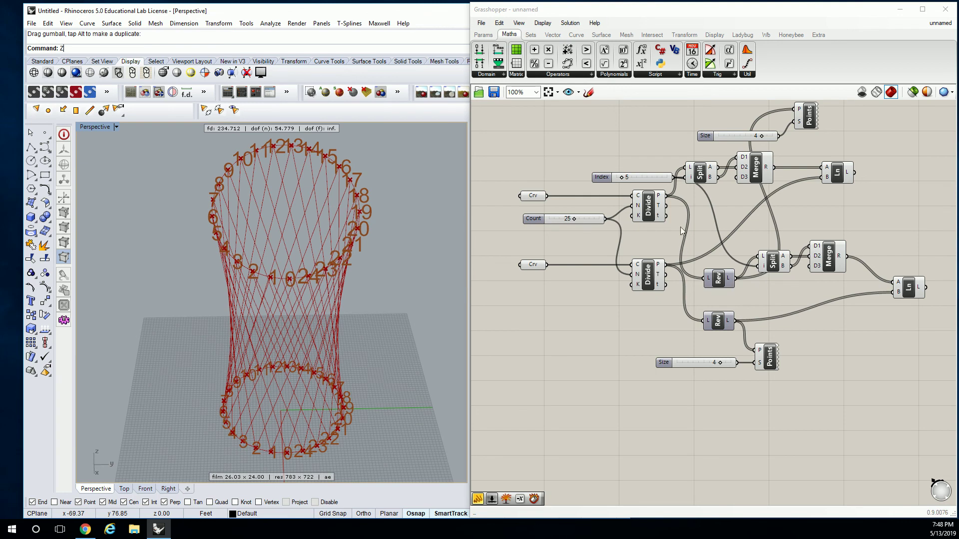
left_click(652, 179)
left_click(647, 142)
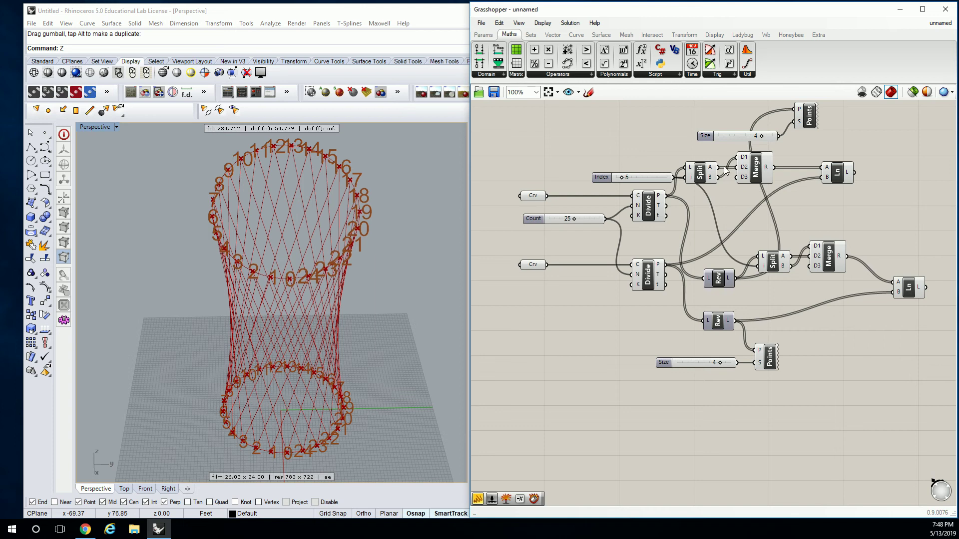
right_click_drag(902, 188, 689, 219)
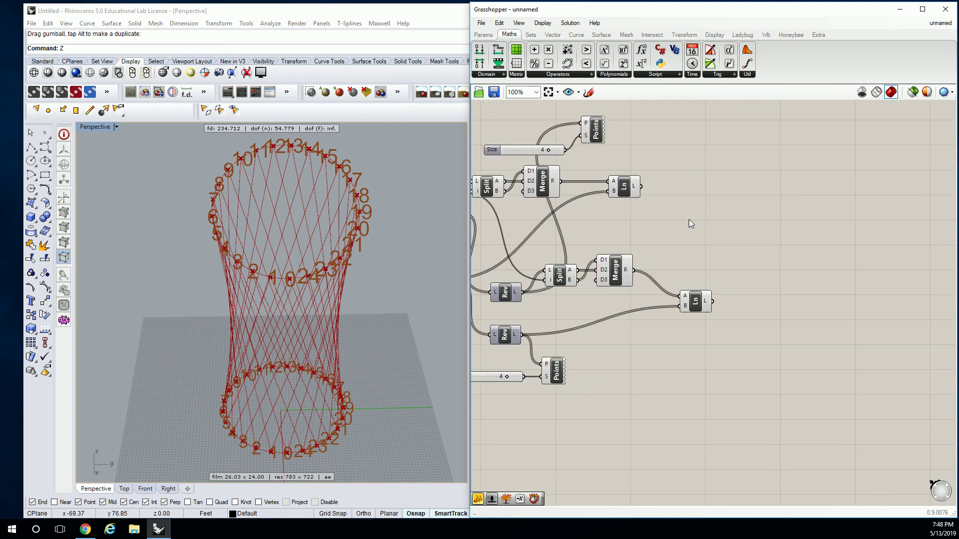
Place a Loft component from Surface > Freeform onto the canvas
left_click(579, 34)
left_click(602, 34)
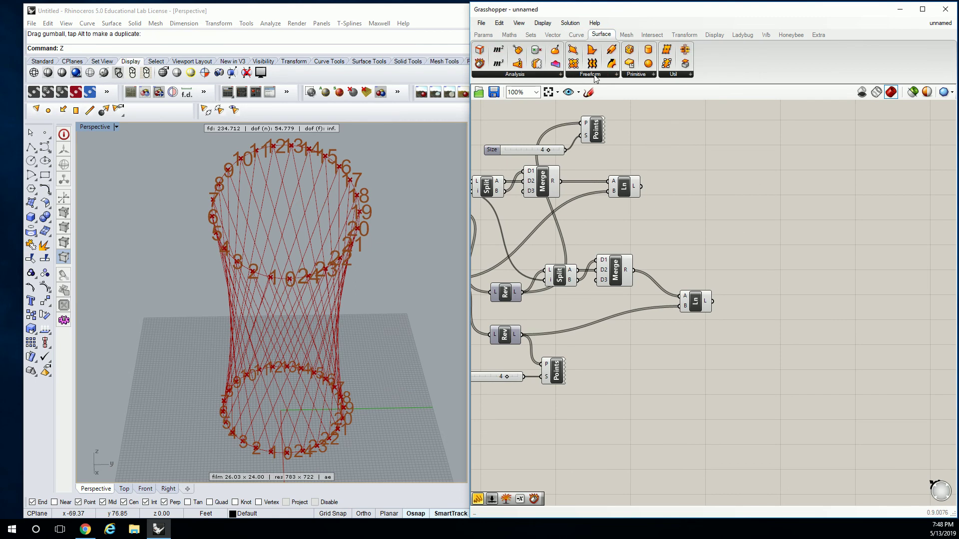
left_click(594, 75)
left_click(600, 124)
left_click(733, 182)
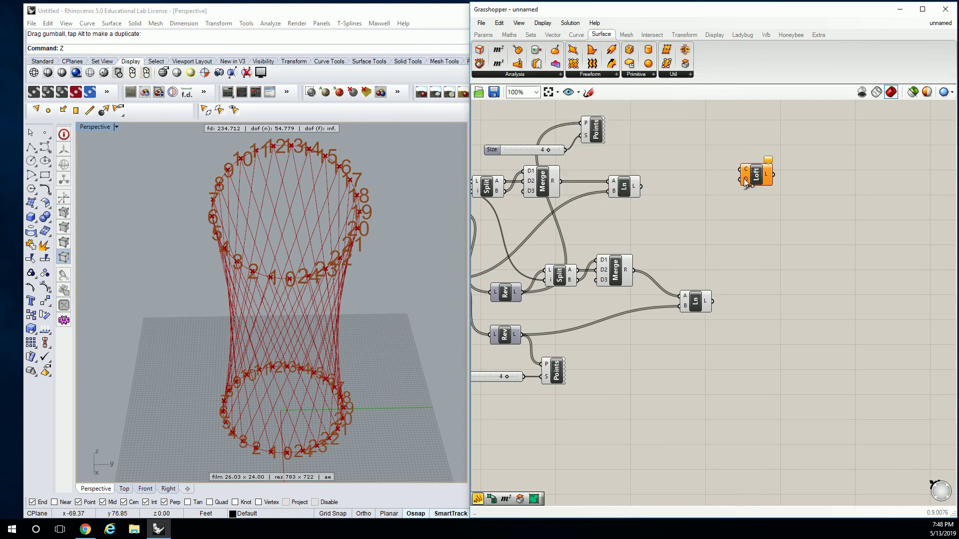
scroll(741, 180, "up", 3)
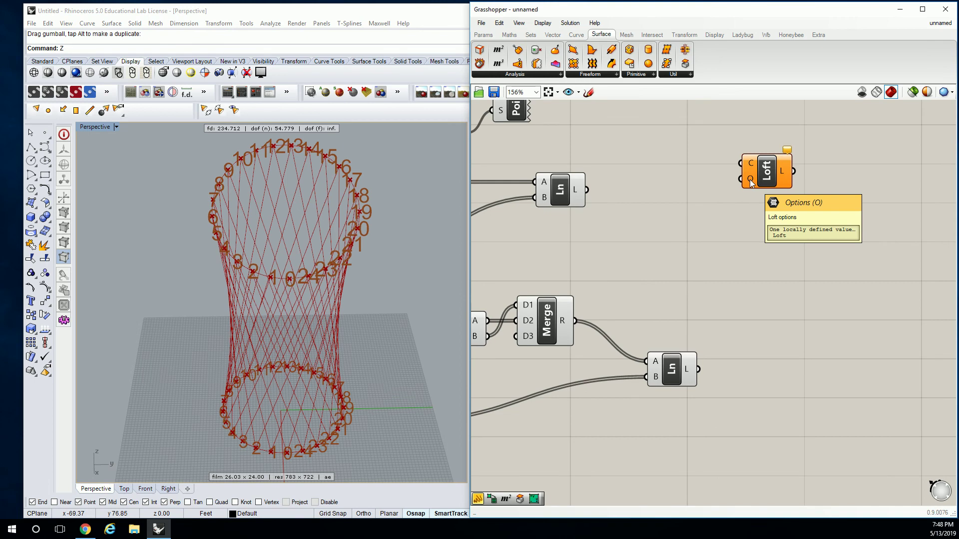
Feed the upper Line set into the Loft's C input and position it beside the Line component
right_click(750, 179)
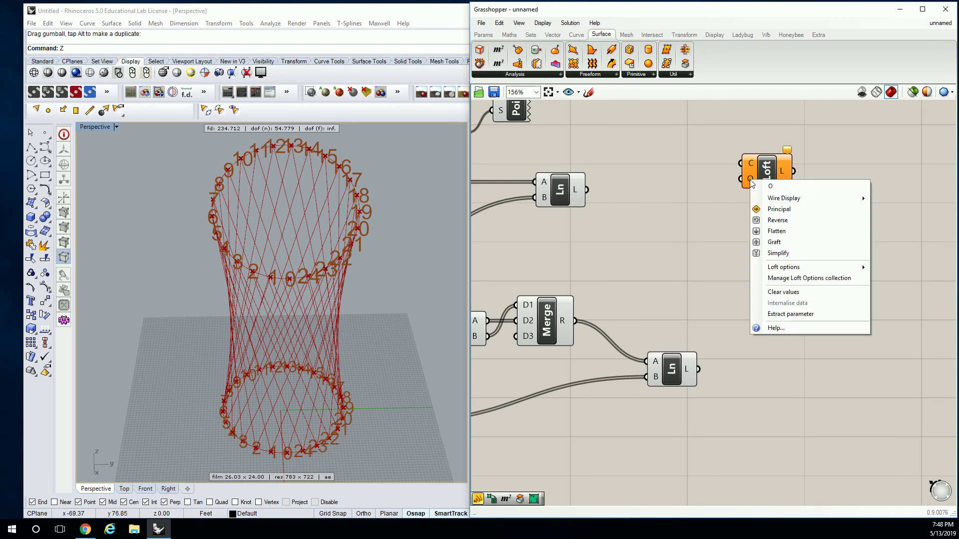
mouse_move(784, 268)
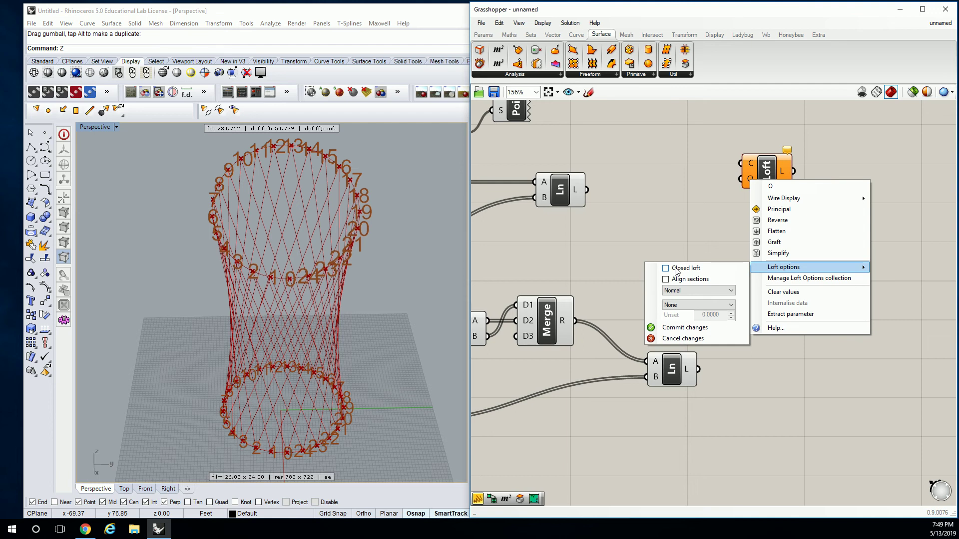
left_click_drag(586, 189, 673, 193)
right_click_drag(306, 274, 335, 312)
scroll(289, 310, "up", 6)
left_click(634, 220)
Enable Closed loft in the Loft options and commit the change
right_click(658, 205)
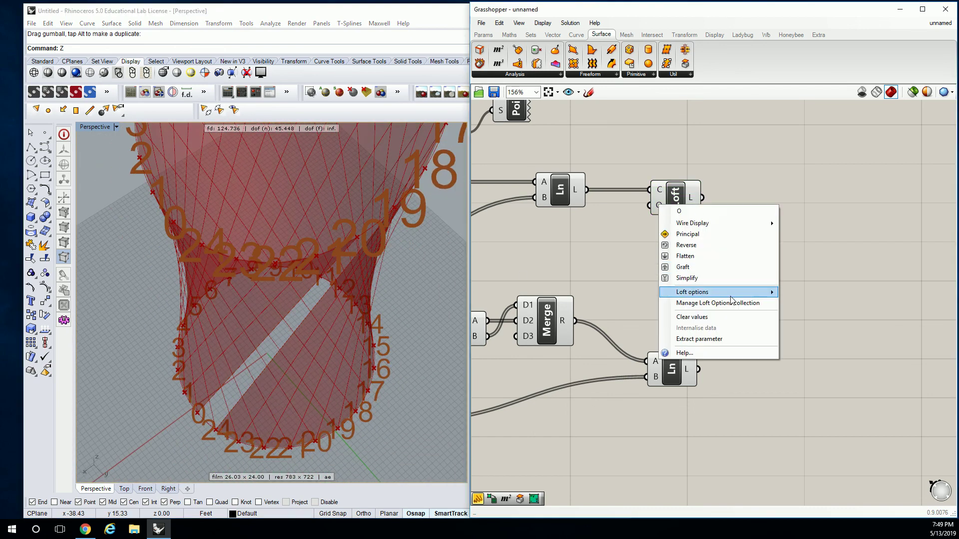
mouse_move(764, 295)
left_click(805, 353)
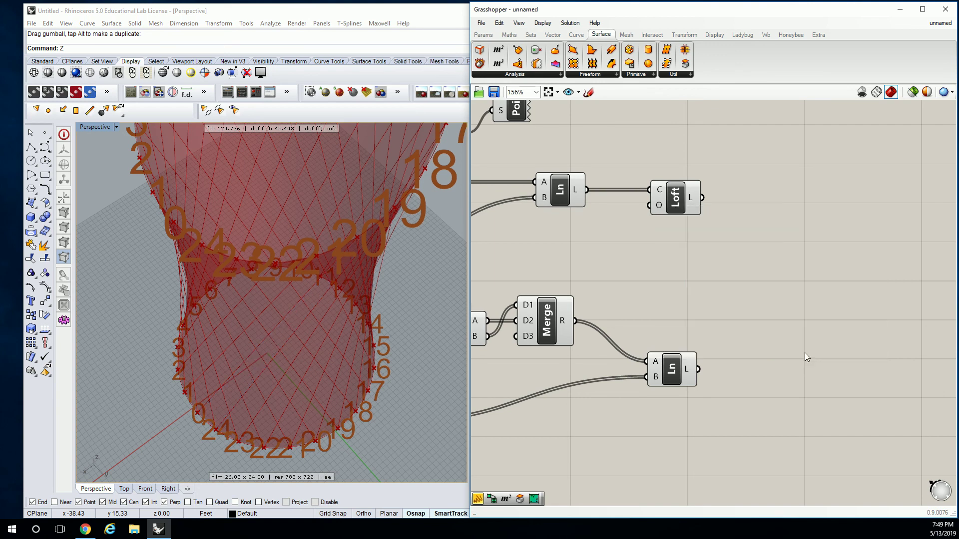
right_click_drag(334, 280, 378, 271)
Move the Count and Index sliders further left in the definition
scroll(378, 272, "down", 4)
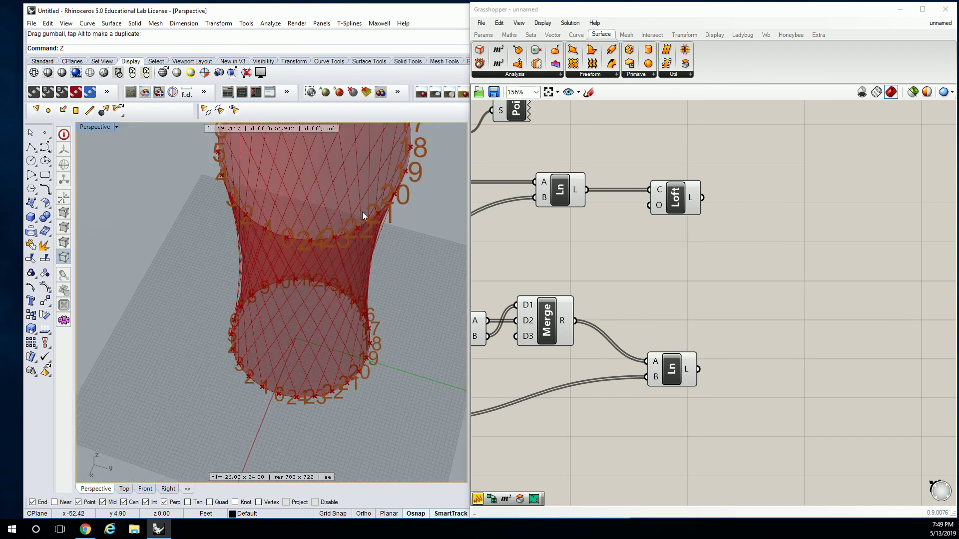
right_click_drag(358, 223, 330, 255)
scroll(328, 253, "down", 5)
scroll(354, 255, "up", 2)
scroll(312, 276, "up", 4)
scroll(315, 277, "down", 4)
scroll(341, 278, "up", 4)
scroll(341, 278, "down", 4)
right_click_drag(549, 260, 839, 223)
scroll(839, 224, "down", 2)
right_click_drag(757, 215, 811, 213)
right_click_drag(637, 206, 658, 211)
left_click_drag(639, 229, 542, 238)
left_click_drag(692, 186, 518, 176)
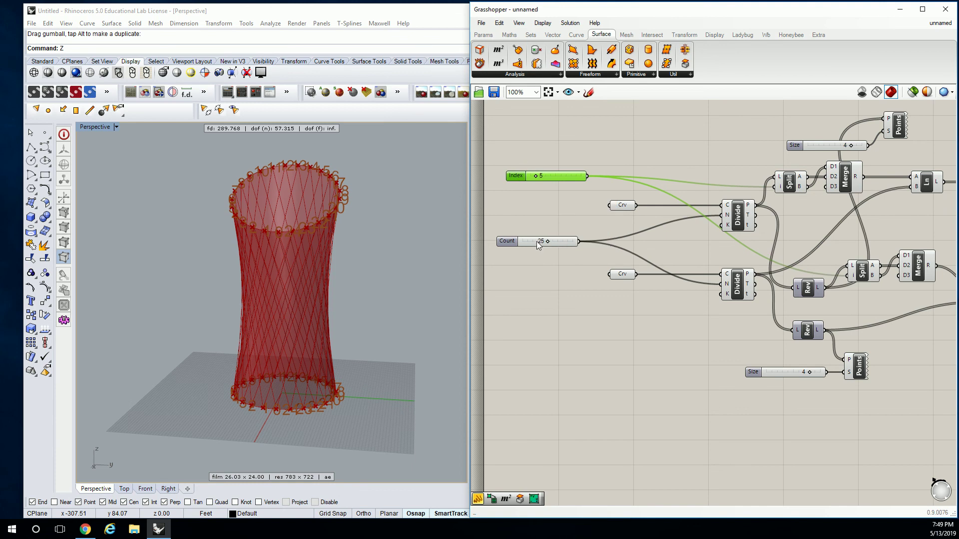
Lower the shared Count slider from 25 to 19 divisions
scroll(540, 241, "up", 2)
left_click_drag(552, 241, 539, 239)
left_click_drag(533, 140, 535, 142)
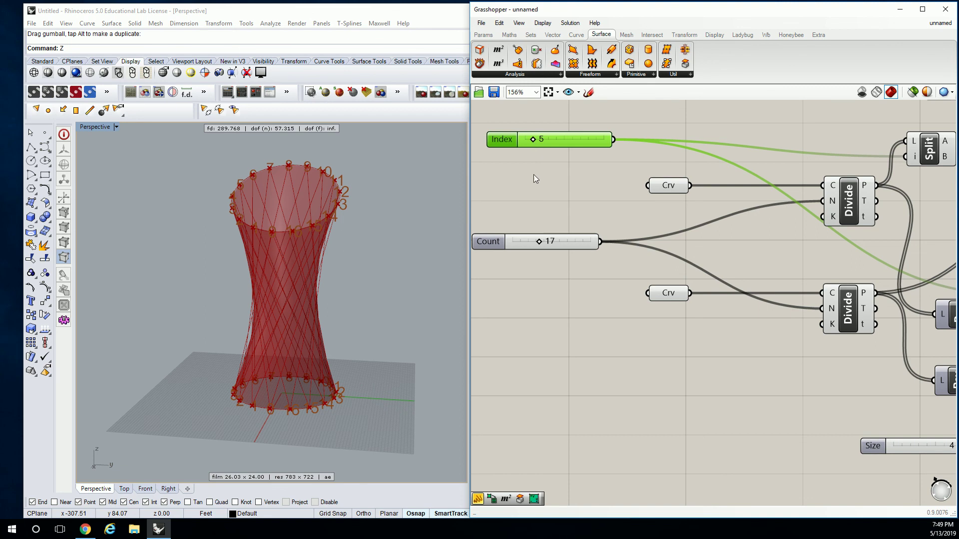
left_click_drag(539, 241, 541, 243)
left_click(579, 209)
Move the Loft to the top and group both Line components with Ctrl+G
scroll(582, 208, "down", 4)
right_click_drag(840, 229, 685, 242)
scroll(685, 242, "up", 1)
left_click_drag(706, 197, 747, 123)
left_click(650, 205)
left_click_drag(643, 190, 749, 345)
key("ctrl+g")
right_click_drag(755, 221, 726, 216)
right_click_drag(410, 212, 373, 246)
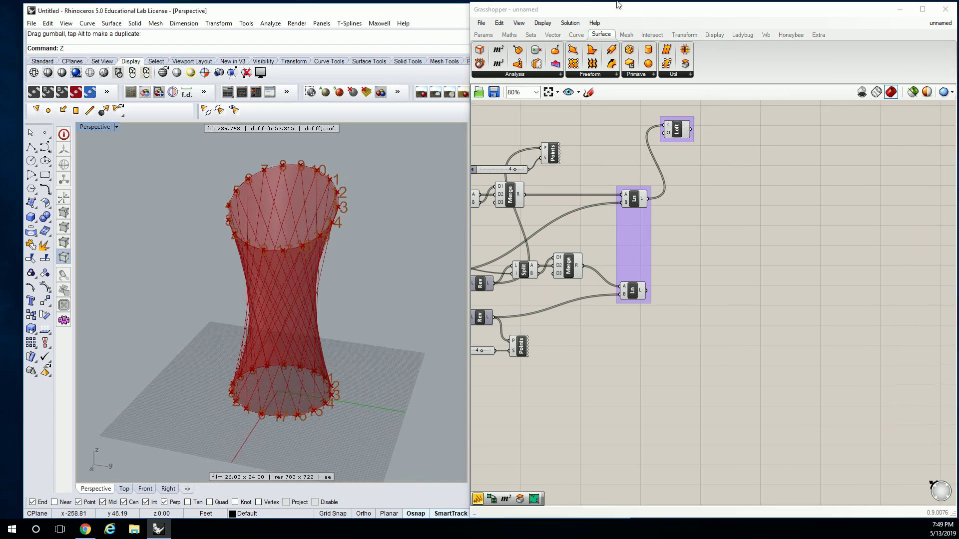
Place a Pipe component from Surface > Freeform, replacing a mistakenly added variable pipe
left_click(621, 75)
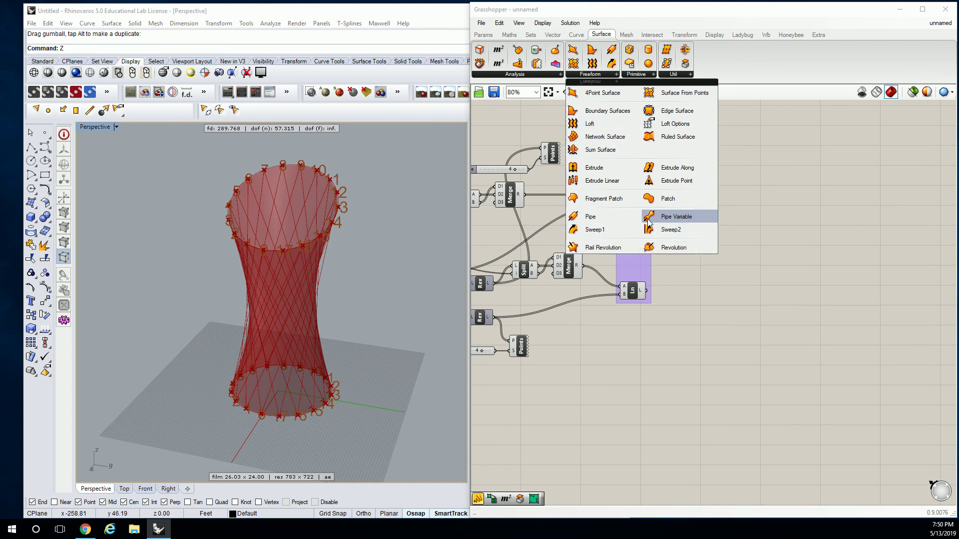
left_click_drag(659, 218, 705, 274)
scroll(698, 271, "up", 1)
key("Delete")
left_click(616, 74)
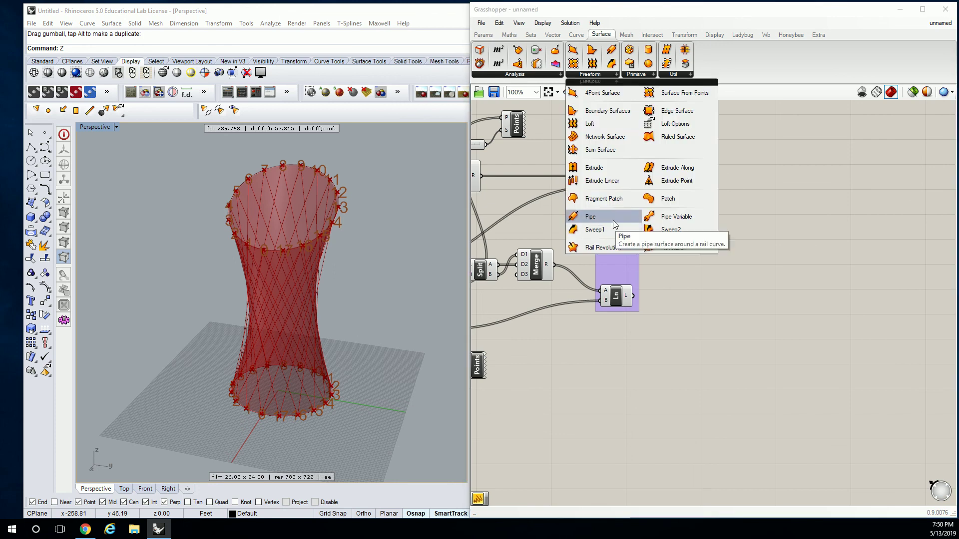
left_click_drag(606, 220, 691, 260)
left_click(691, 261)
Wire both the upper and lower Line outputs into the Pipe's C input
left_click_drag(634, 181, 722, 244)
left_click_drag(639, 300, 728, 243, "shift")
left_click(700, 256)
Create a 0<0.50 number slider, wire it to the Pipe radius, and set it to 0.50
double_click(681, 317)
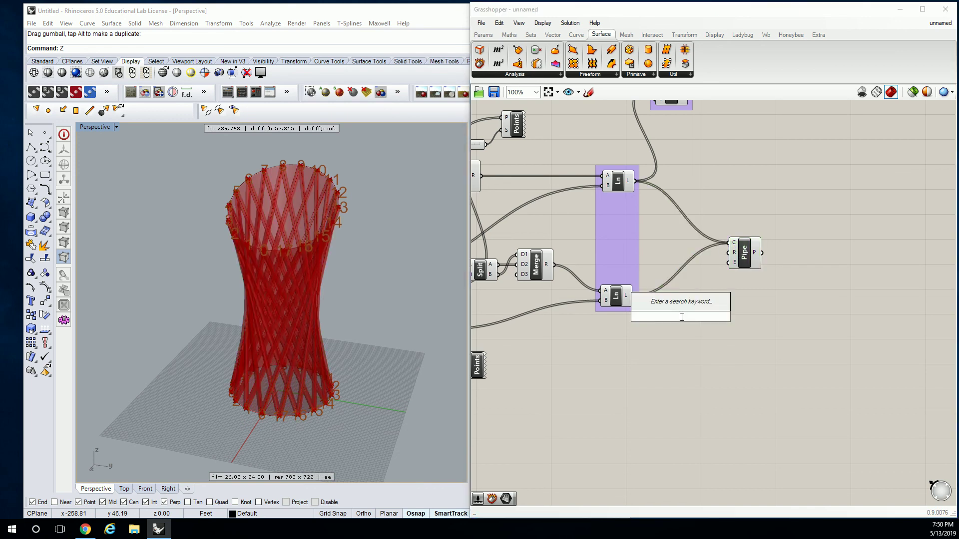
type("0<")
type("0.50")
key("Return")
left_click_drag(722, 316, 728, 253)
left_click_drag(669, 317, 682, 317)
right_click_drag(264, 215, 238, 187)
Orbit and toggle the viewport layout to inspect the piped tower from the side
scroll(286, 293, "up", 2)
scroll(287, 293, "up", 6)
scroll(239, 187, "down", 8)
scroll(225, 226, "up", 5)
right_click_drag(226, 226, 257, 262)
double_click(95, 126)
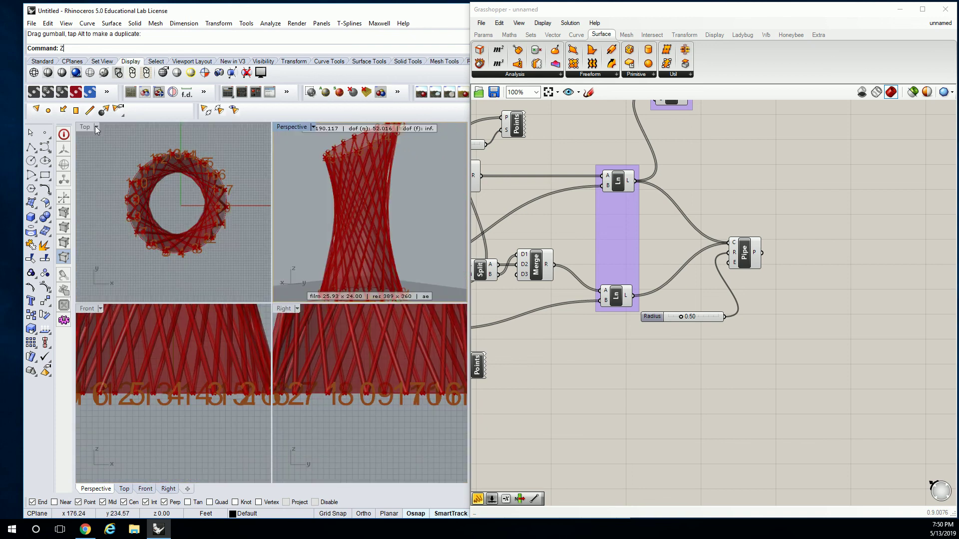
double_click(288, 125)
right_click_drag(323, 273, 267, 252)
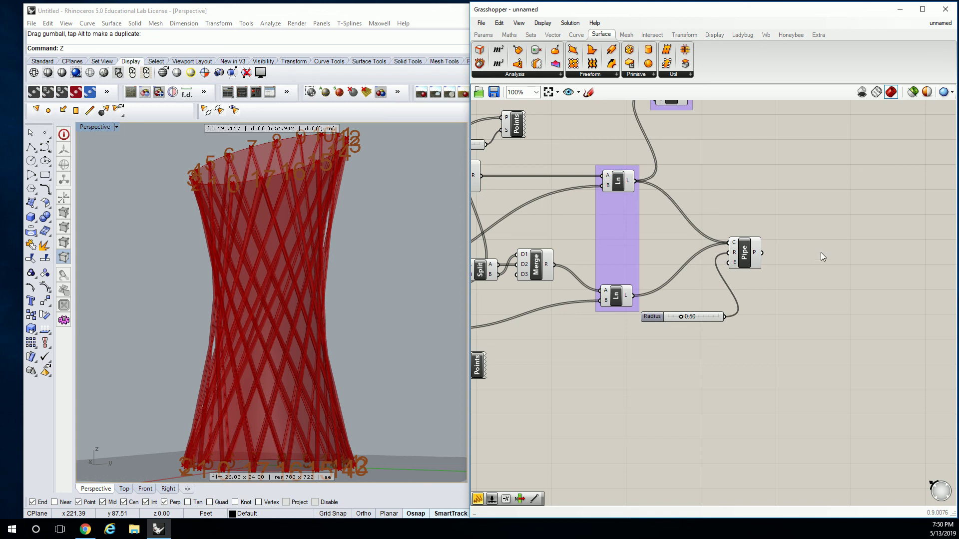
left_click(752, 257)
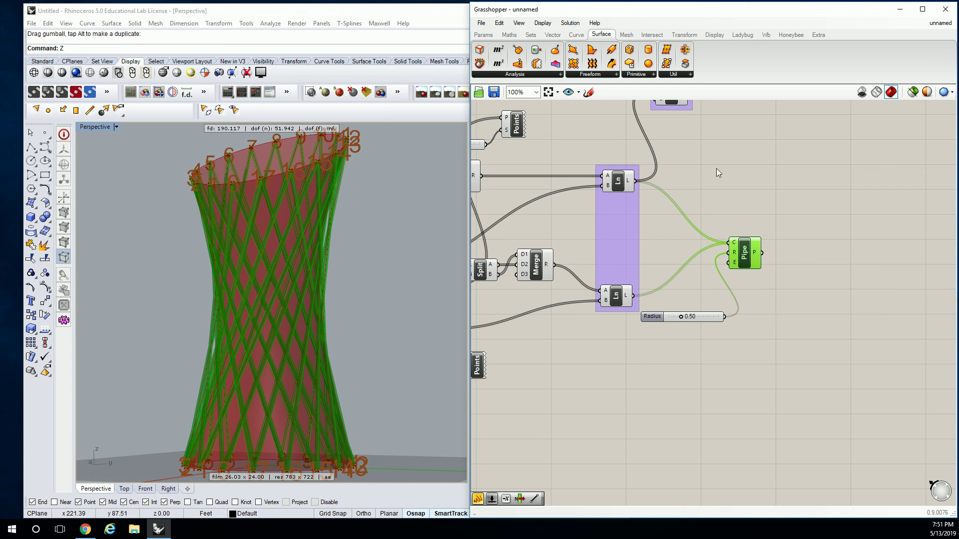
left_click(739, 163)
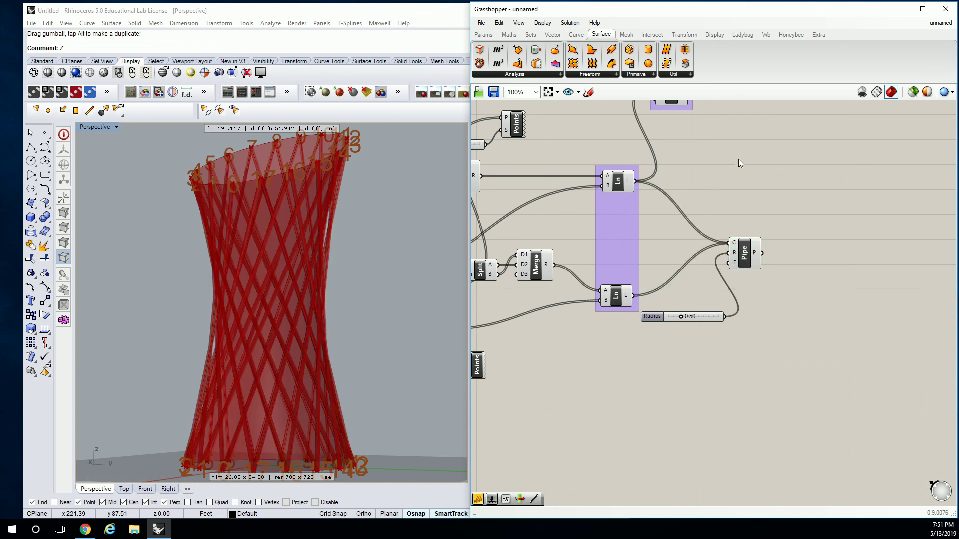